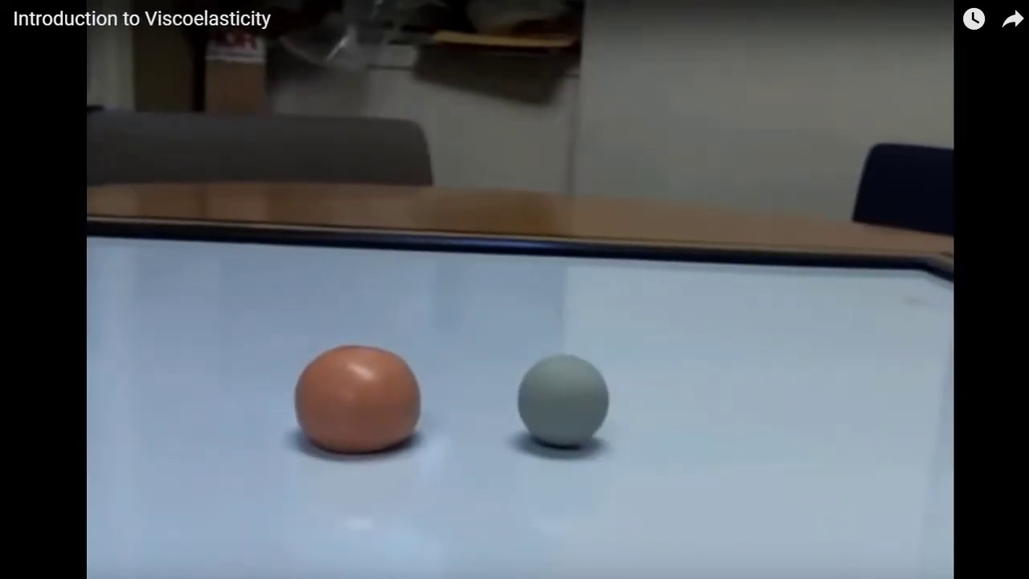
pyautogui.click(34, 574)
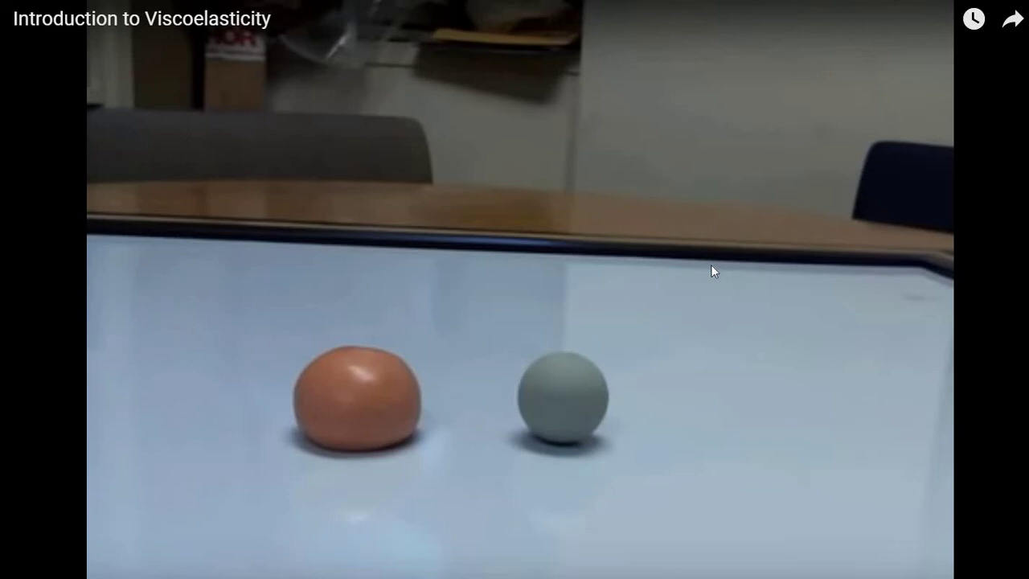
pyautogui.hotkey('alt', 'Tab')
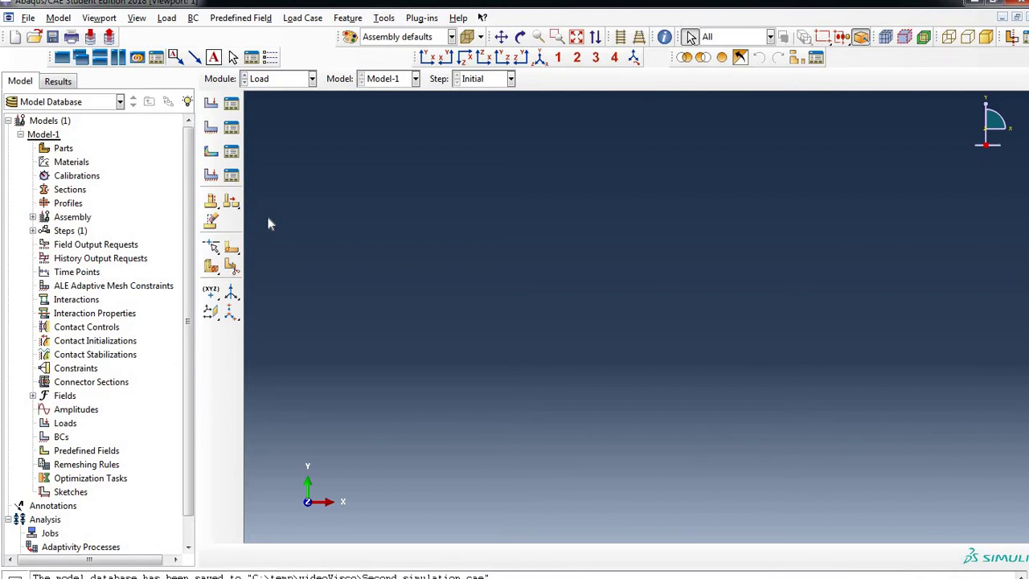
# Step: Create a 3D deformable solid extrusion part named Vico_Part and start its section sketch
pyautogui.doubleClick(63, 149)
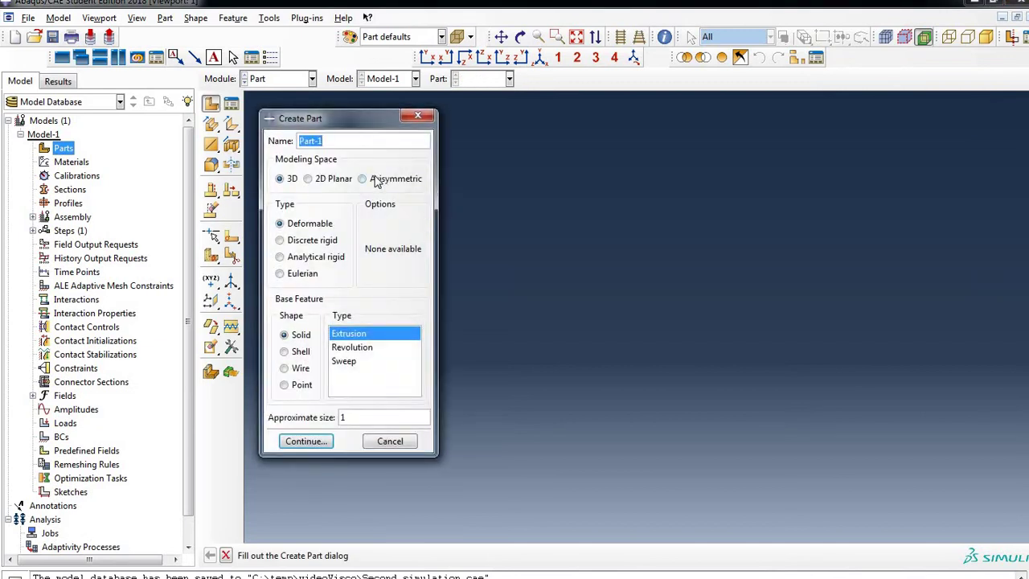
pyautogui.write('Vico_Part')
pyautogui.click(320, 442)
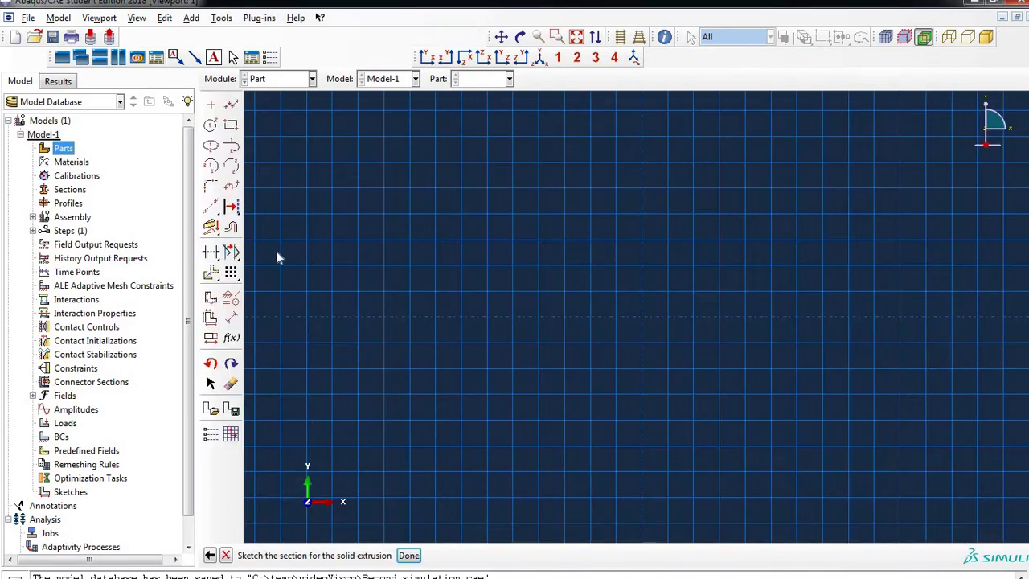
# Step: Sketch a rectangle about 0.085 wide and 0.065 high with its lower-left corner at the origin
pyautogui.click(230, 124)
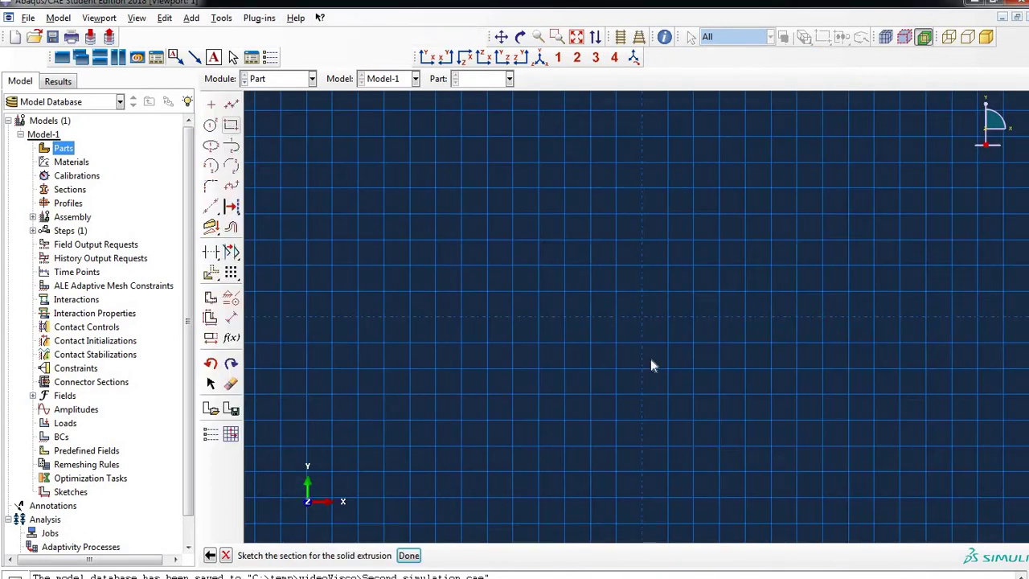
pyautogui.click(644, 314)
pyautogui.click(750, 234)
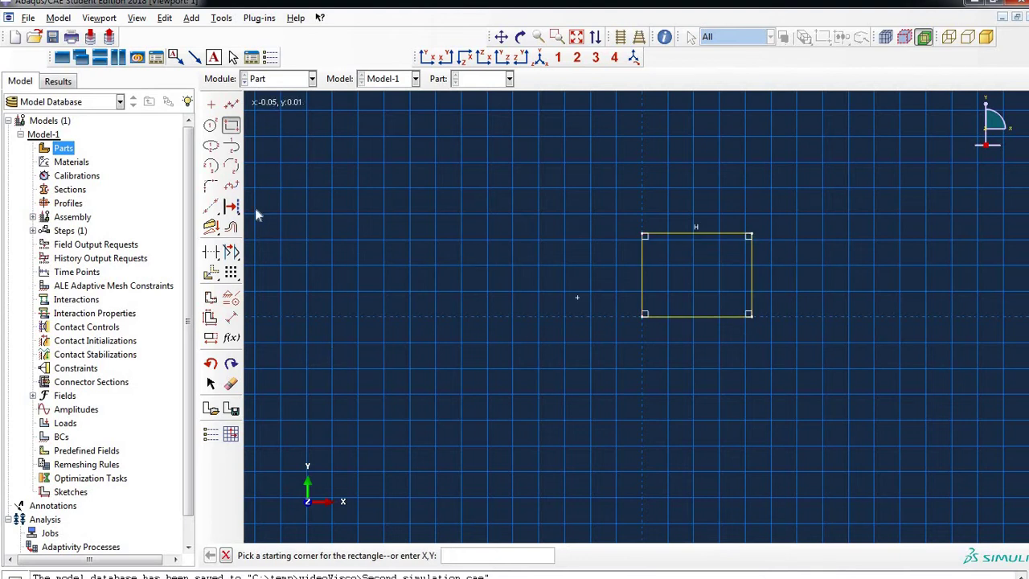
# Step: Dimension the rectangle's left vertical edge and set its length to 0.01
pyautogui.click(231, 318)
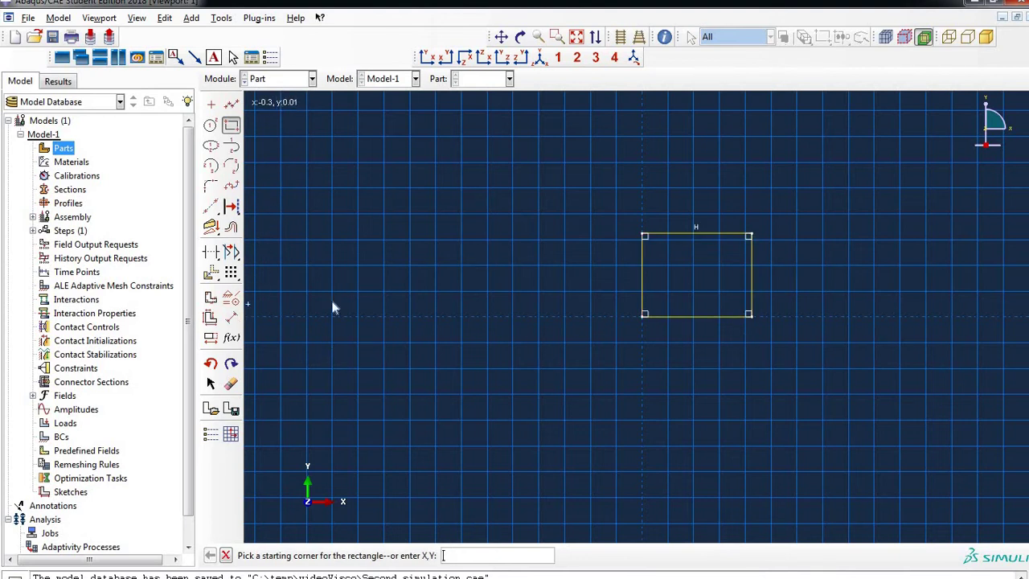
pyautogui.click(618, 283)
pyautogui.click(630, 312)
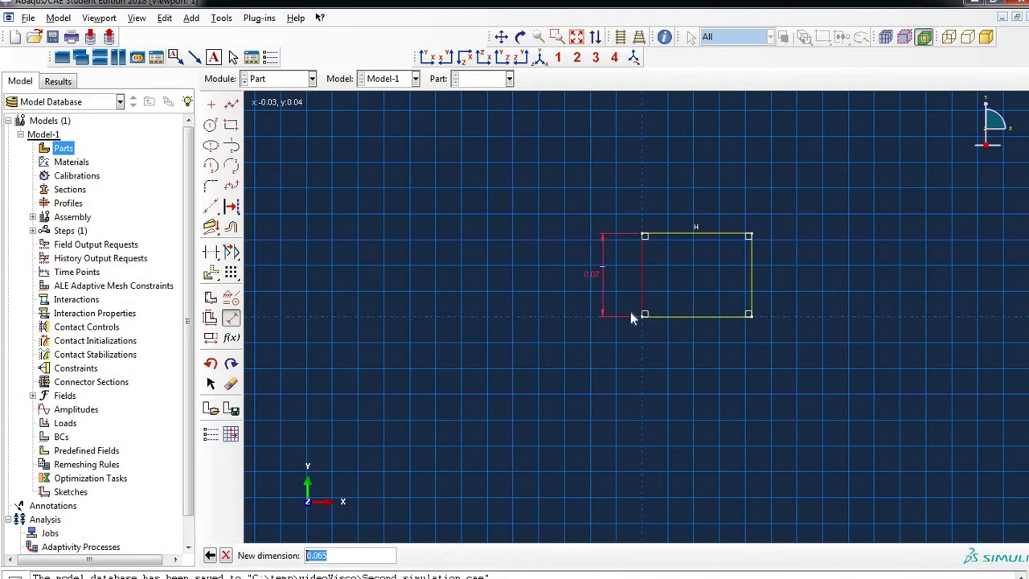
pyautogui.write('0.01')
pyautogui.press('Return')
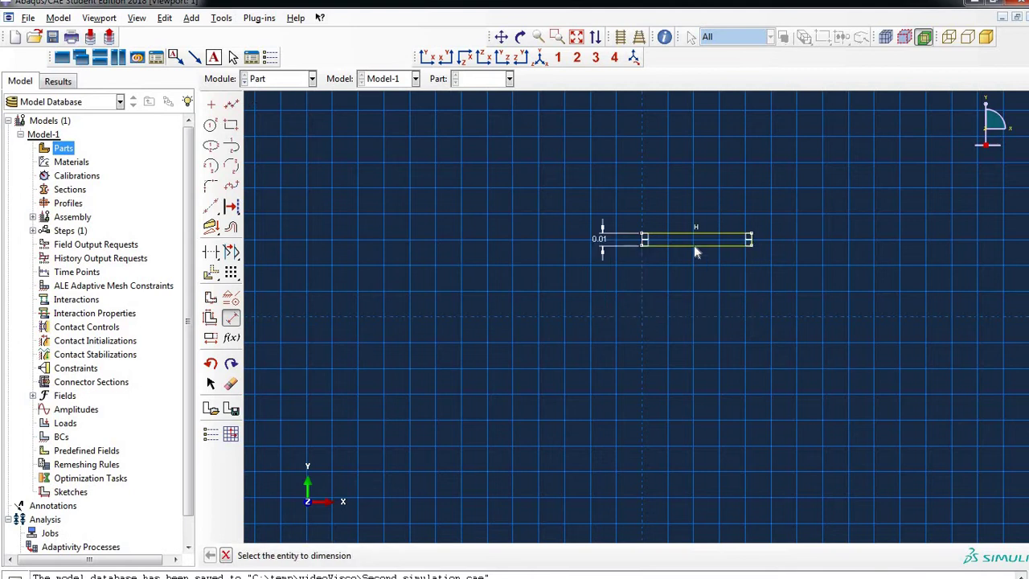
# Step: Dimension the rectangle's lower horizontal edge, set its length to 0.01 and end dimensioning
pyautogui.click(697, 315)
pyautogui.click(743, 355)
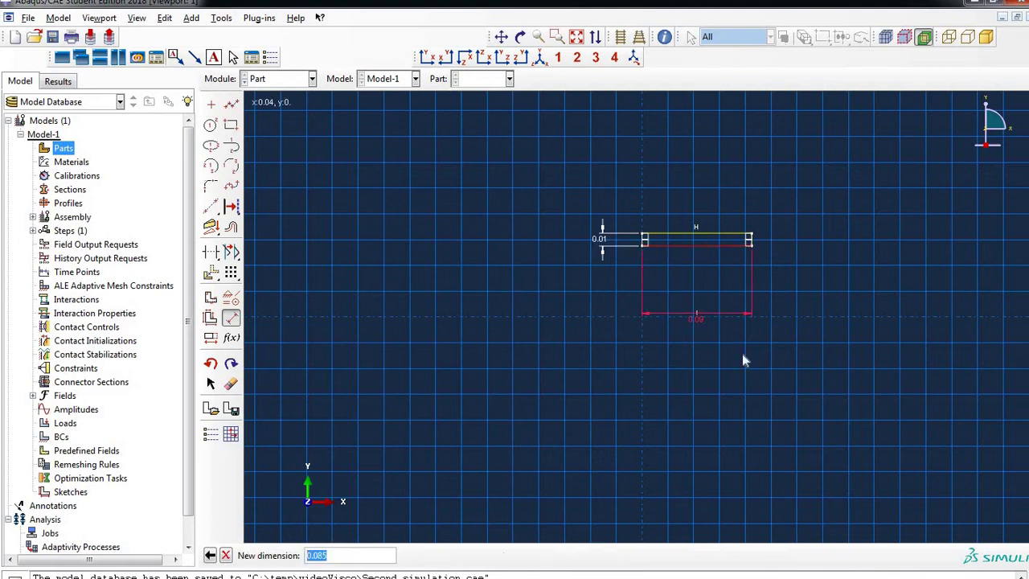
pyautogui.write('0.01')
pyautogui.press('Return')
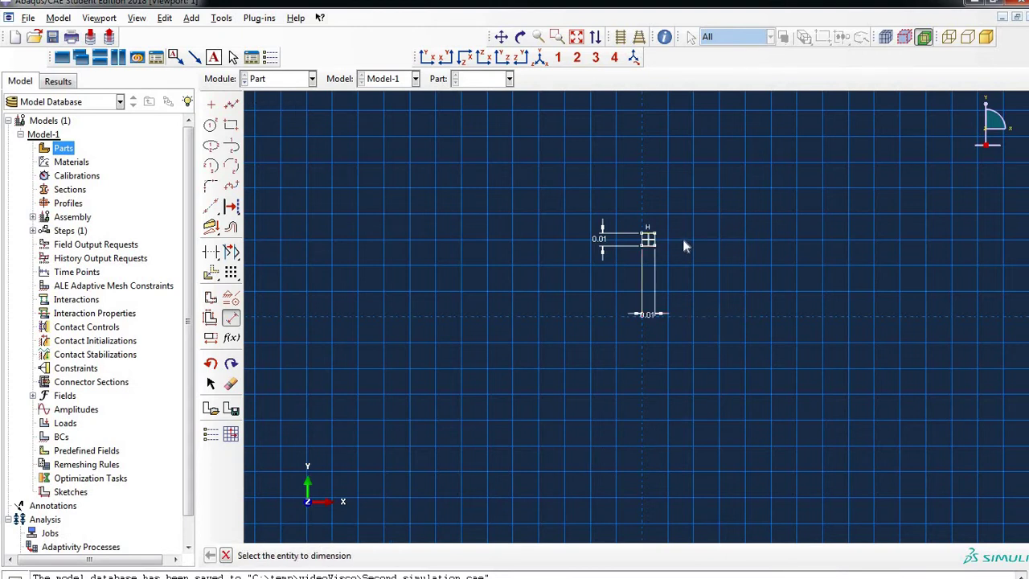
pyautogui.scroll(-1, 682, 231)
pyautogui.scroll(5, 682, 230)
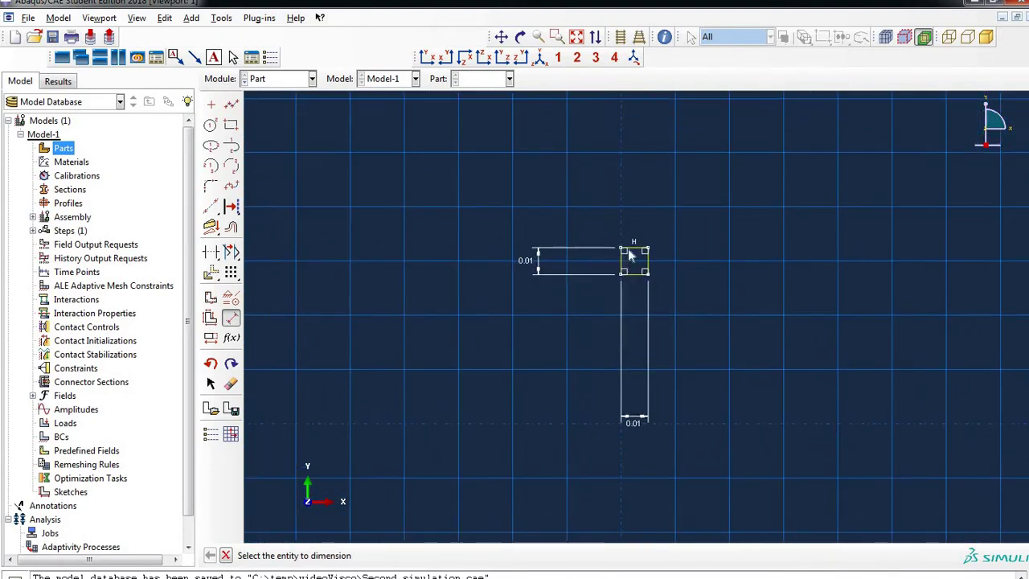
pyautogui.scroll(4, 683, 246)
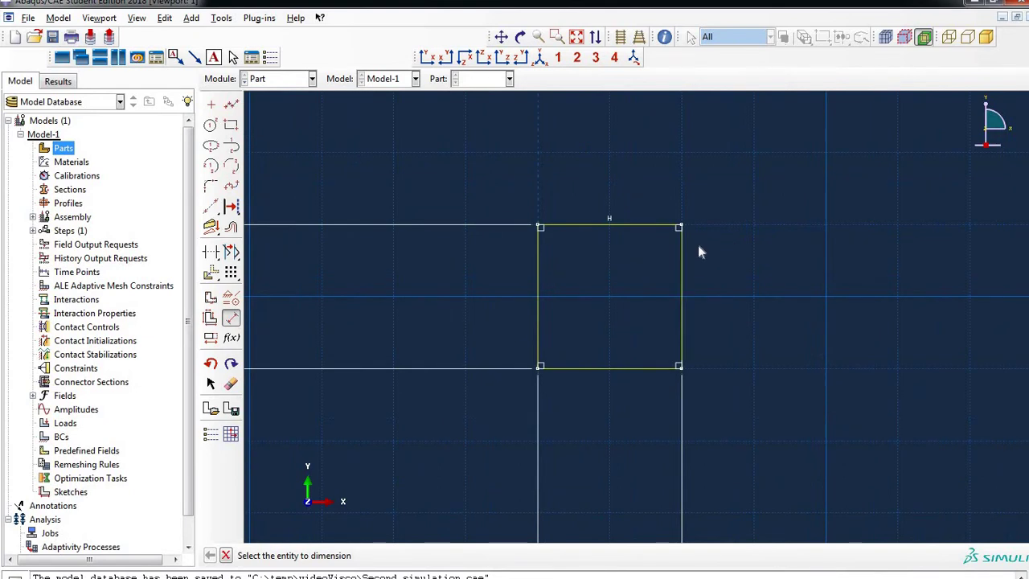
pyautogui.scroll(1, 698, 245)
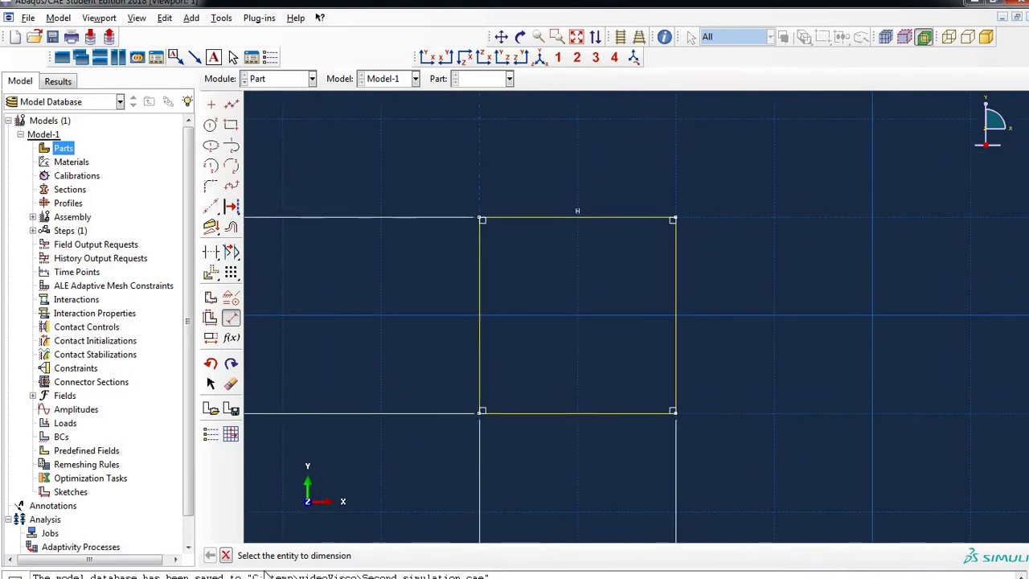
pyautogui.click(226, 555)
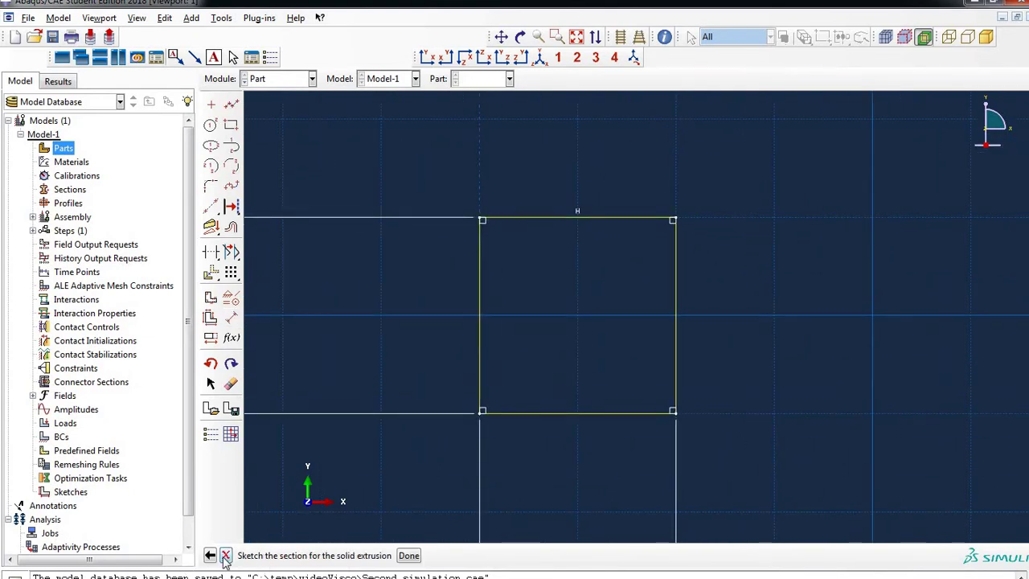
# Step: Finish the section sketch and extrude the square profile to a depth of 0.1
pyautogui.click(408, 556)
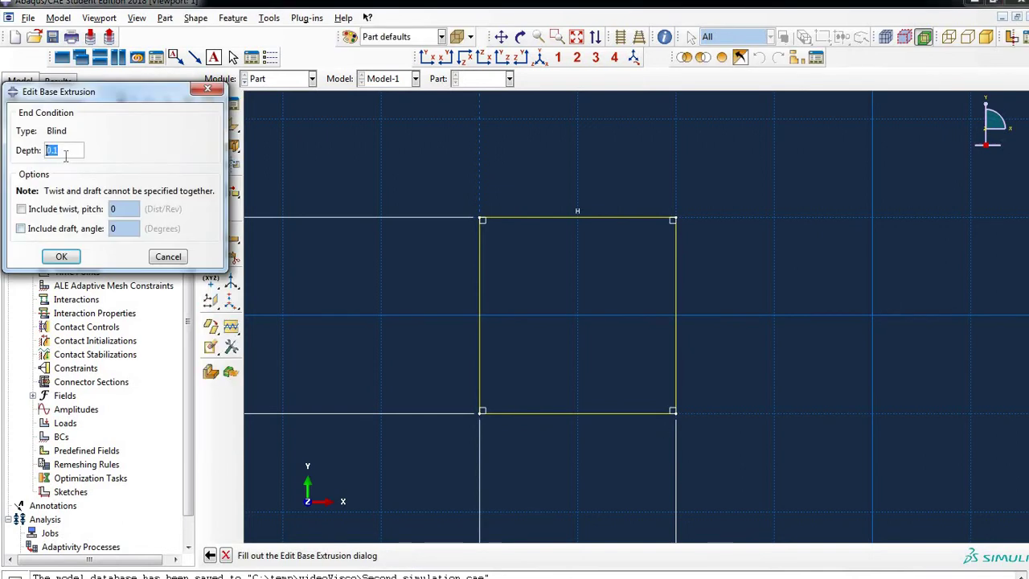
pyautogui.click(70, 150)
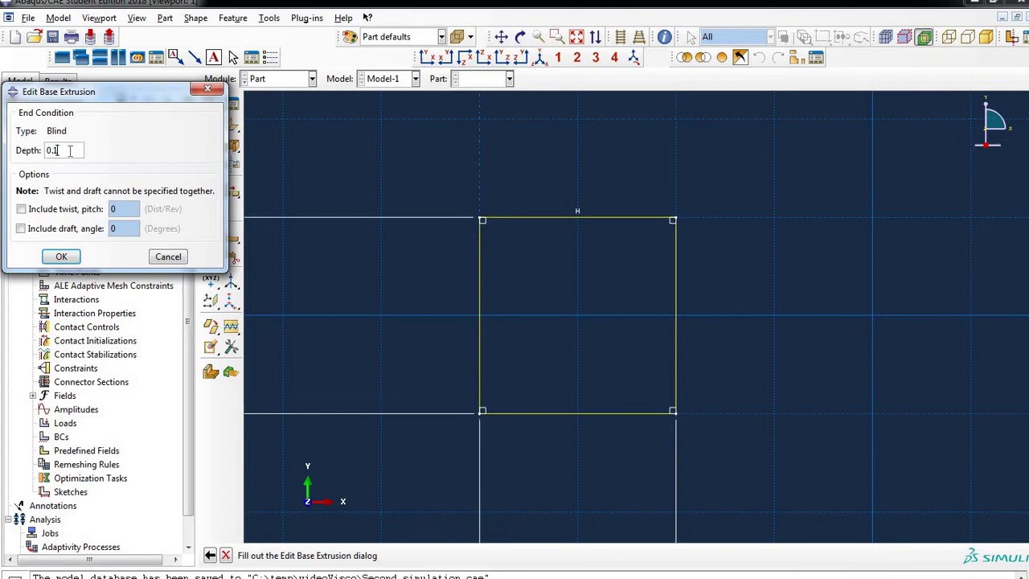
pyautogui.click(62, 256)
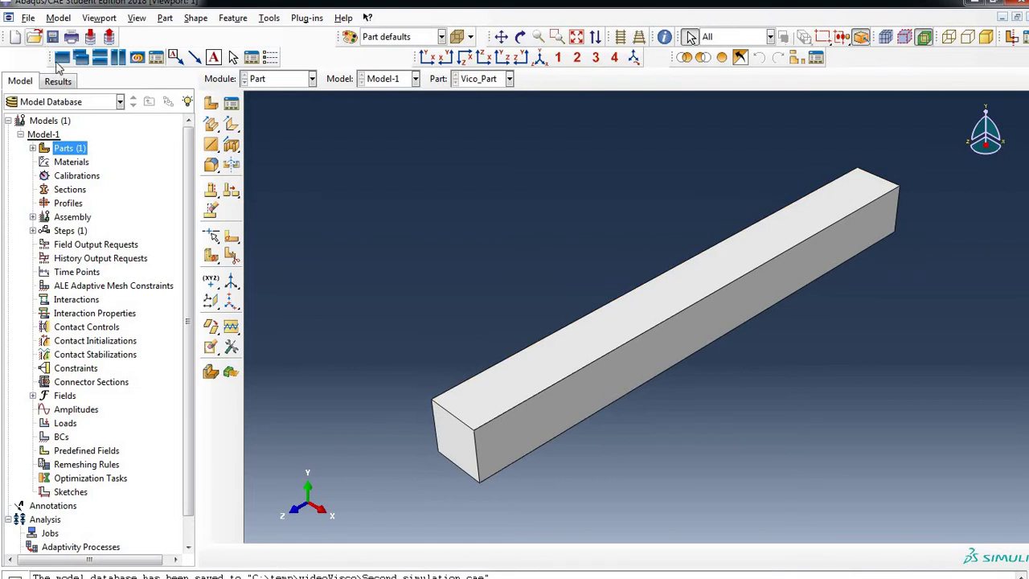
# Step: Save the model database as Third_simulation in the videoVisco directory
pyautogui.hotkey('alt', 'f')
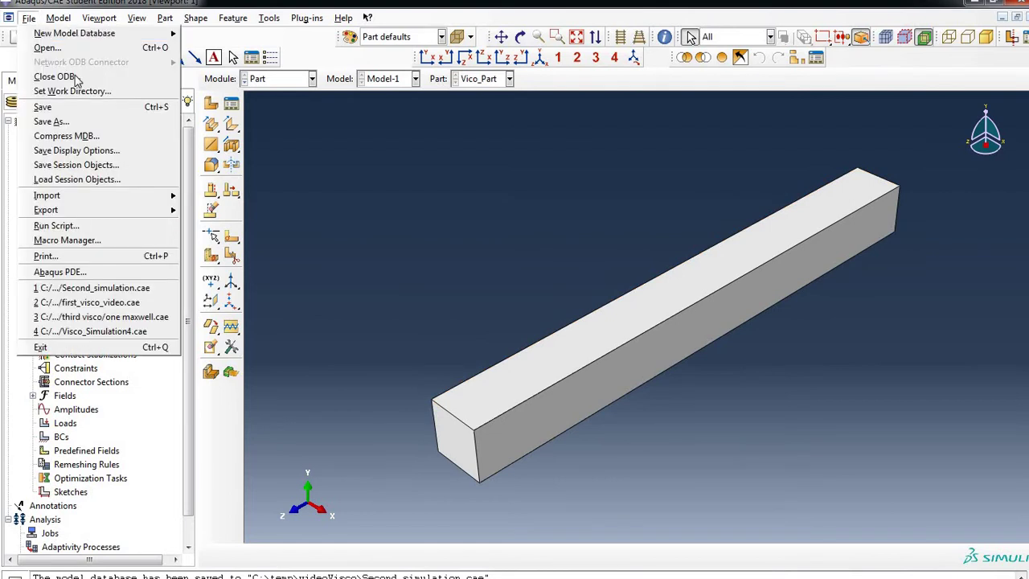
pyautogui.click(87, 124)
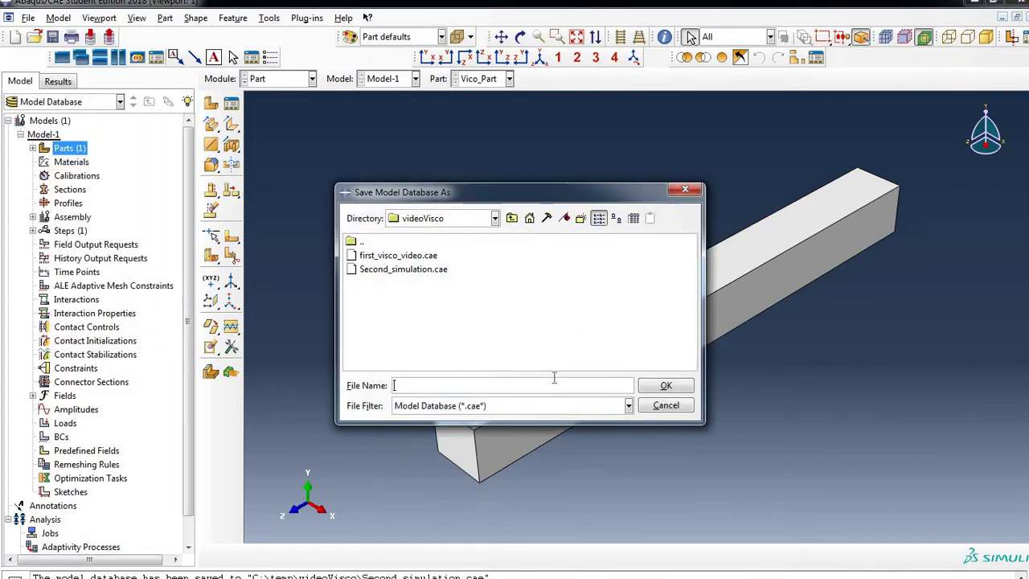
pyautogui.write('Third_simulation')
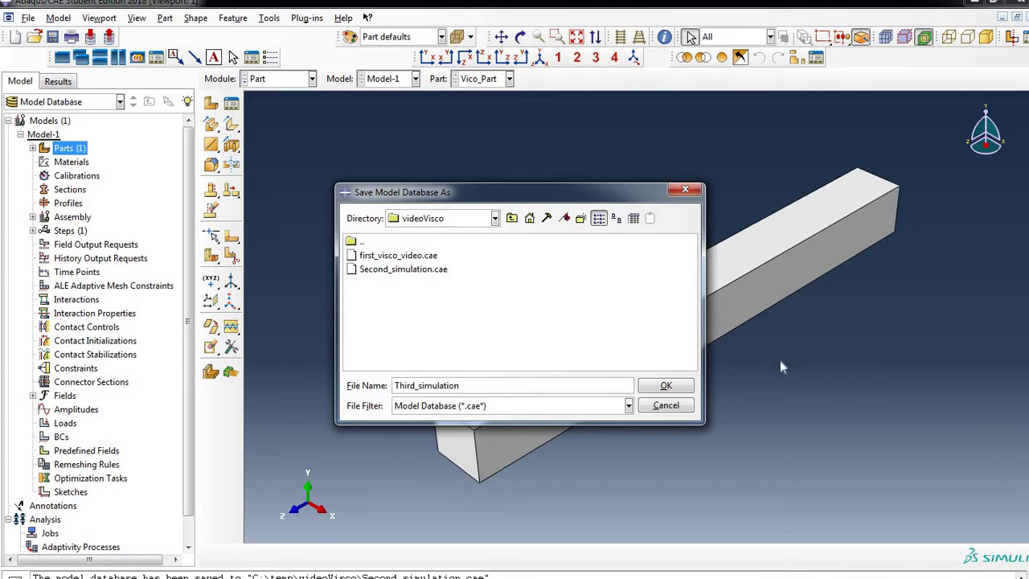
pyautogui.click(667, 386)
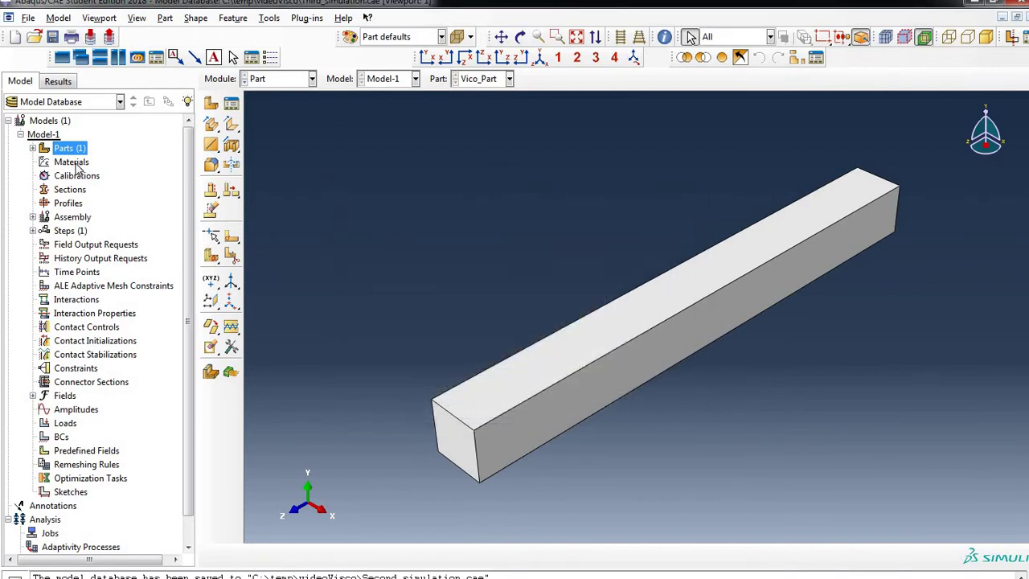
# Step: Create a material named Visco_material and give it a uniform mass density of 1050
pyautogui.doubleClick(71, 162)
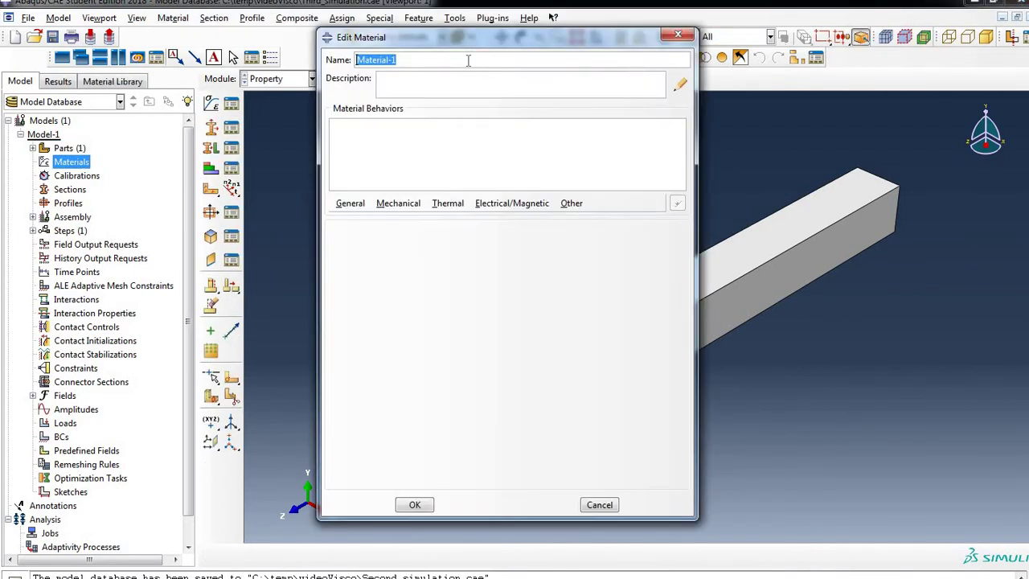
pyautogui.write('Visco_material')
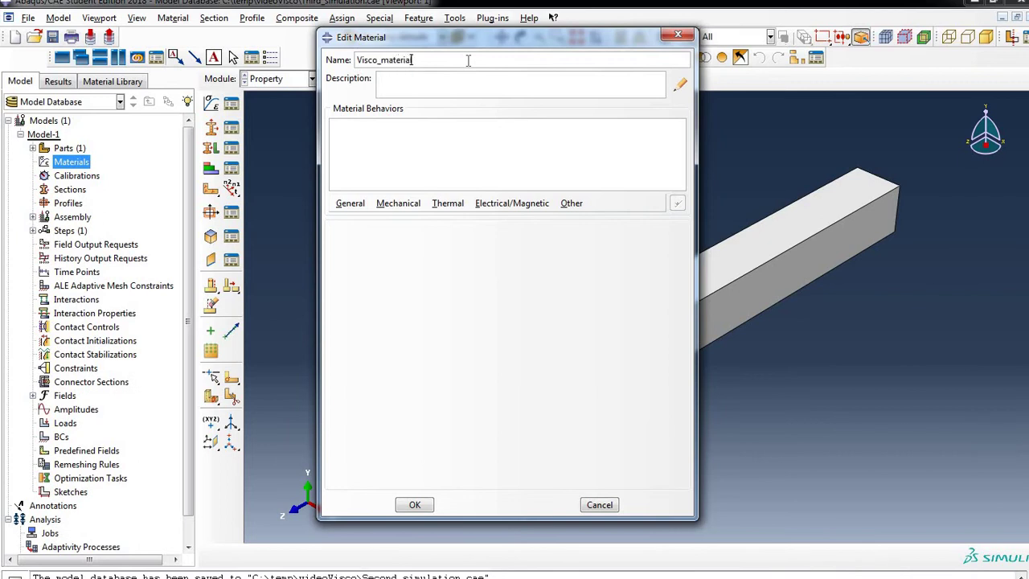
pyautogui.click(350, 204)
pyautogui.click(361, 219)
pyautogui.click(392, 345)
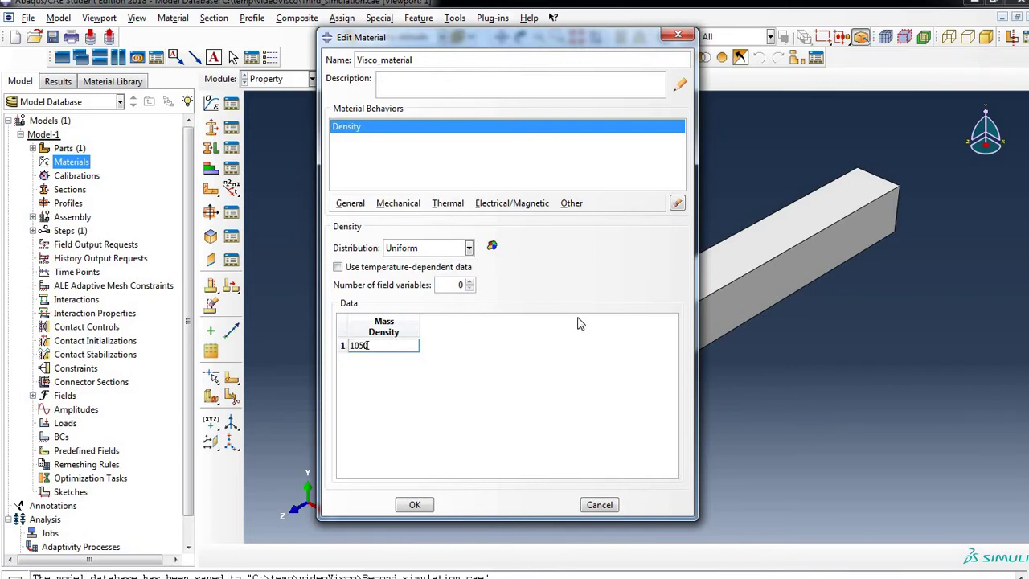
# Step: Add isotropic elastic behavior to Visco_material with a Young's modulus of 376e6 and a Poisson's ratio of 0.325
pyautogui.click(402, 203)
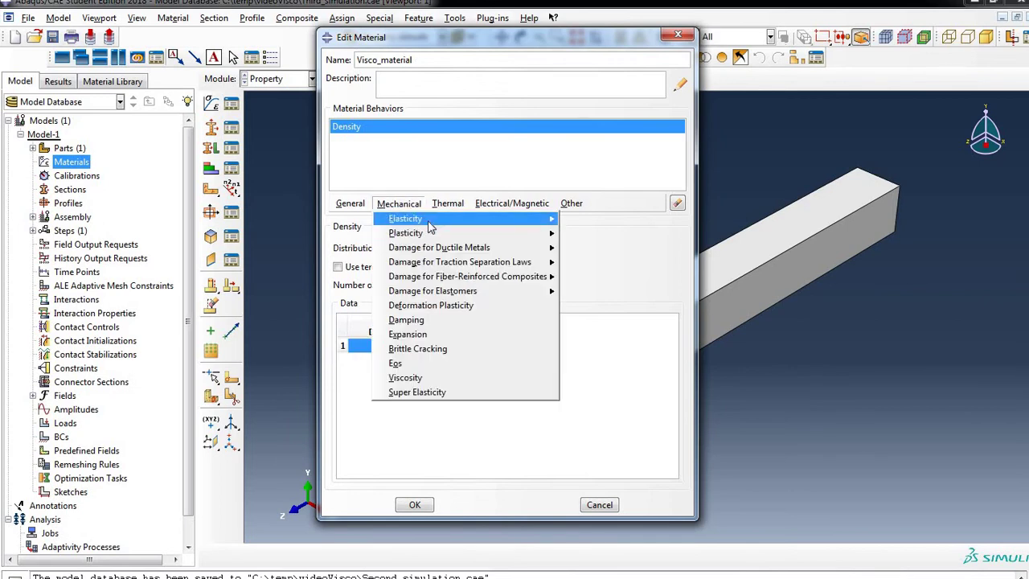
pyautogui.moveTo(433, 222)
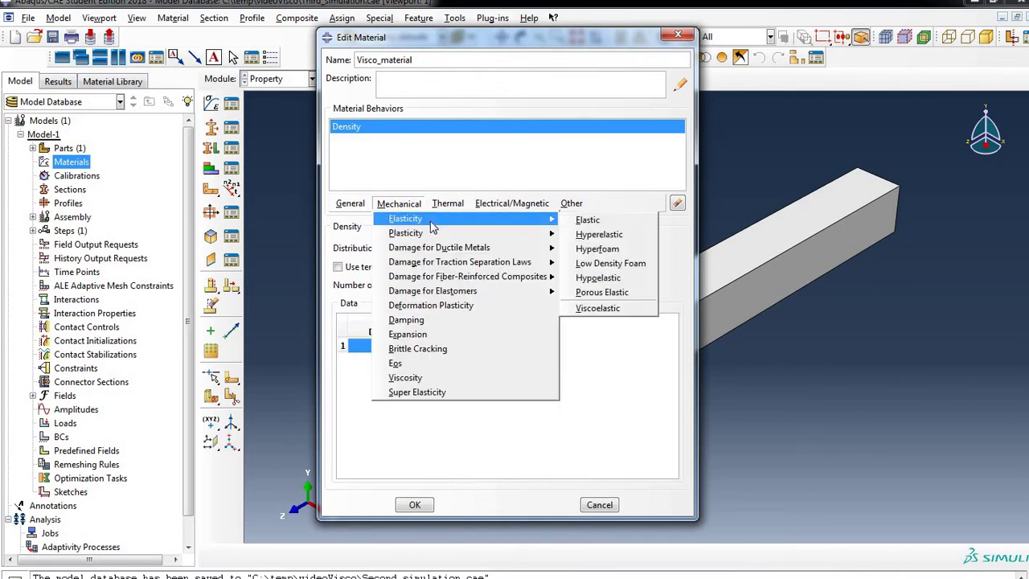
pyautogui.click(609, 223)
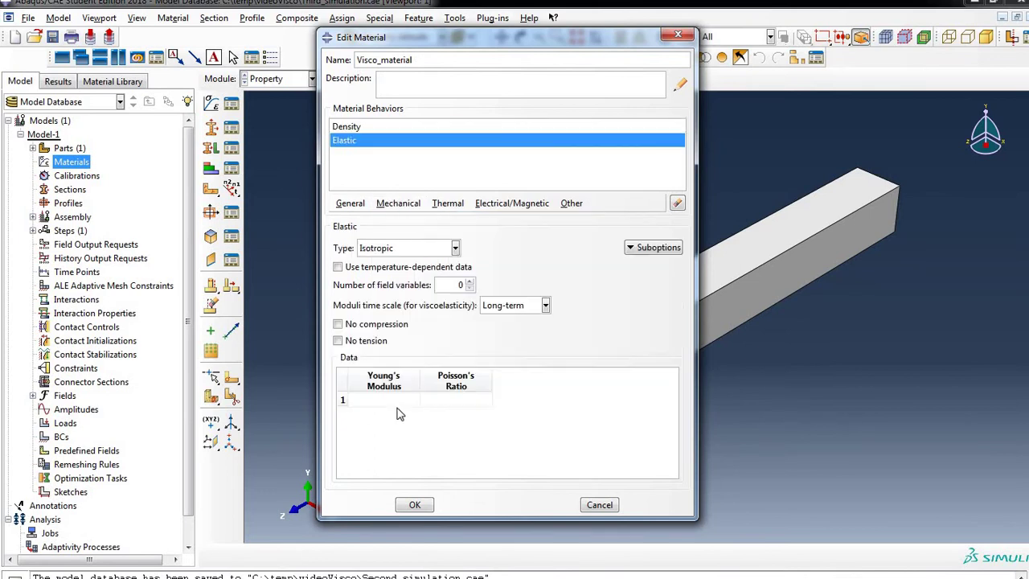
pyautogui.click(419, 400)
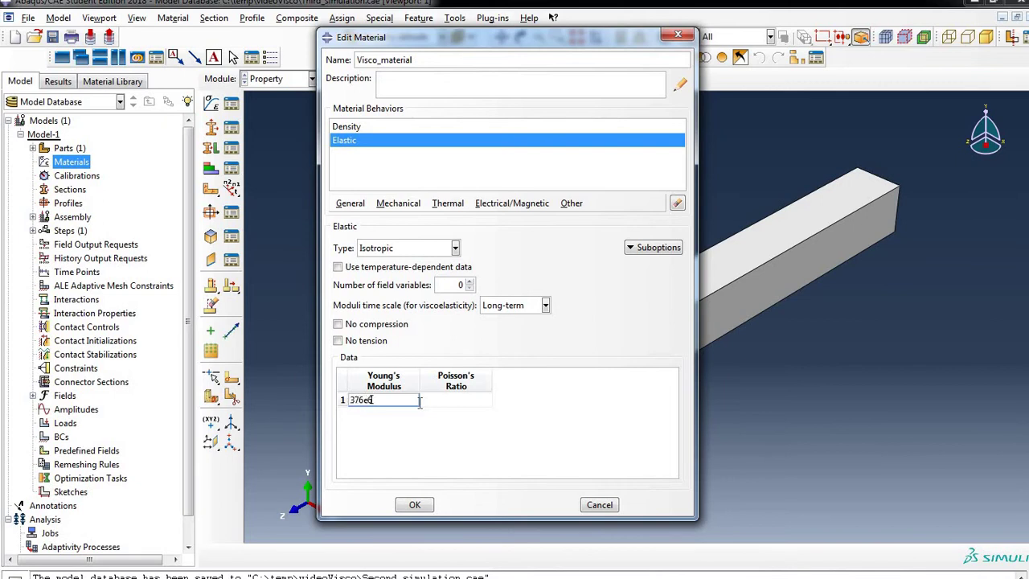
pyautogui.write('376e6')
pyautogui.click(471, 402)
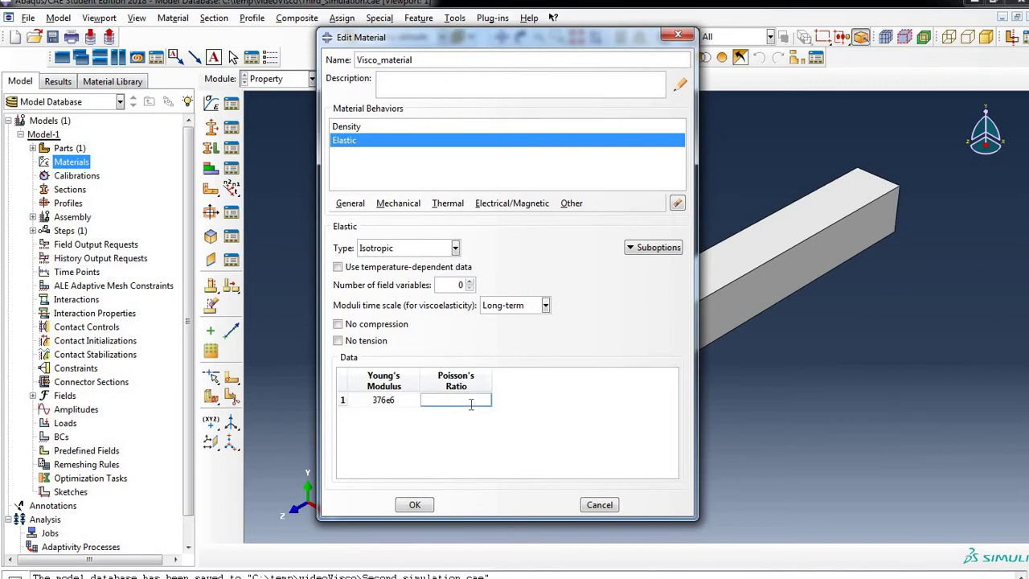
pyautogui.write('0.325')
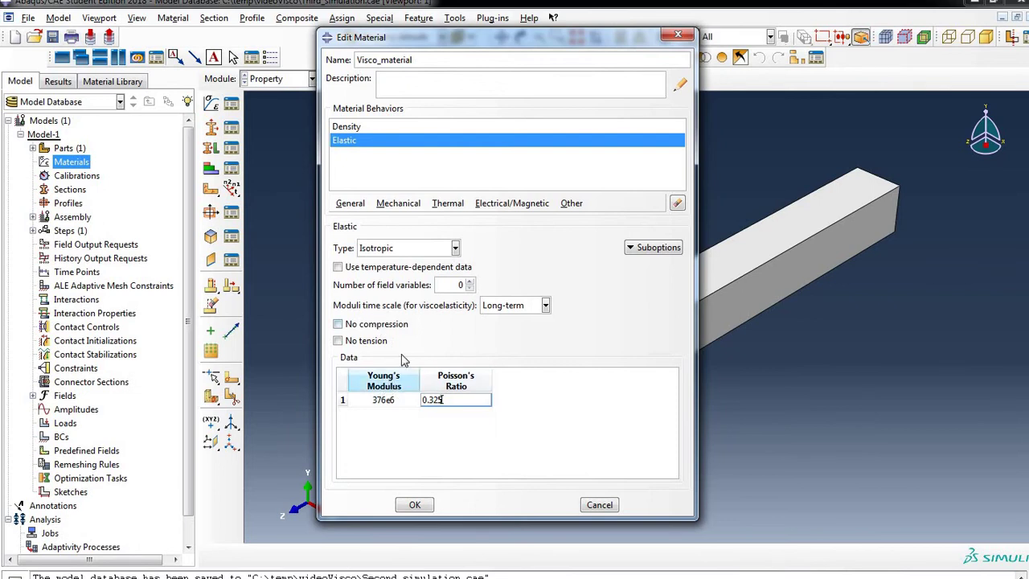
# Step: Set the moduli time scale for viscoelasticity of the elastic behavior to Instantaneous
pyautogui.click(527, 307)
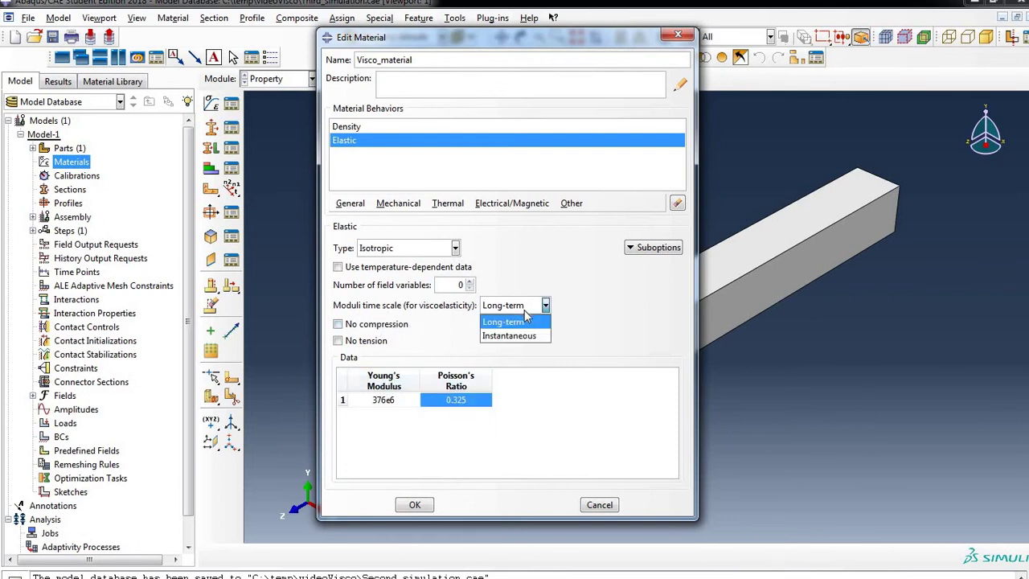
pyautogui.click(524, 336)
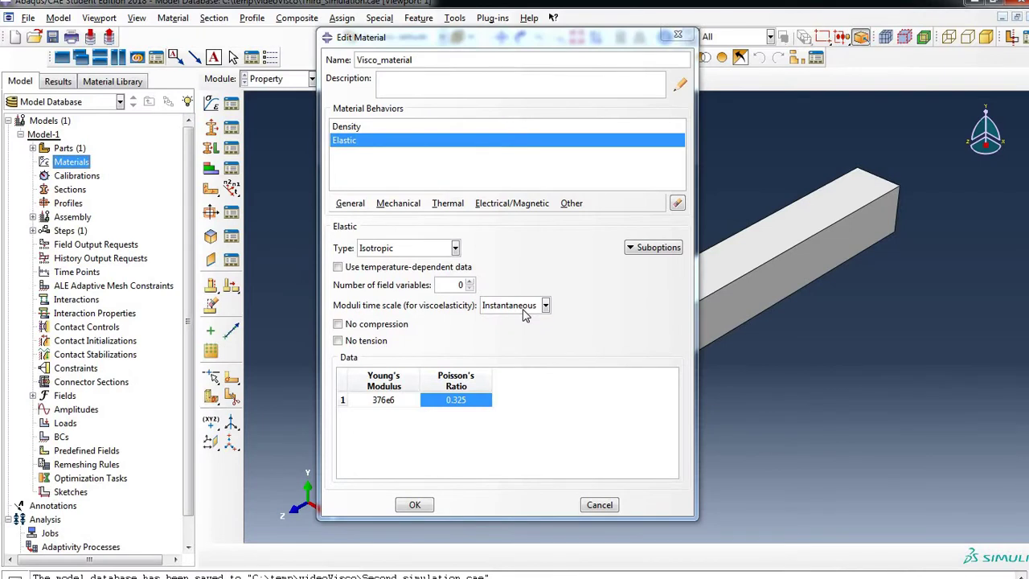
pyautogui.click(523, 312)
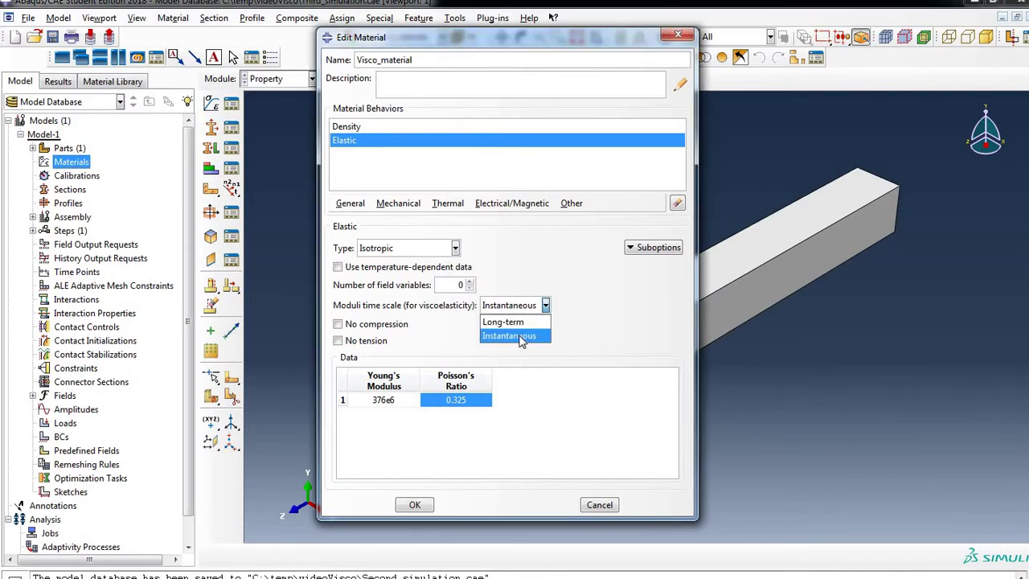
pyautogui.press('Up')
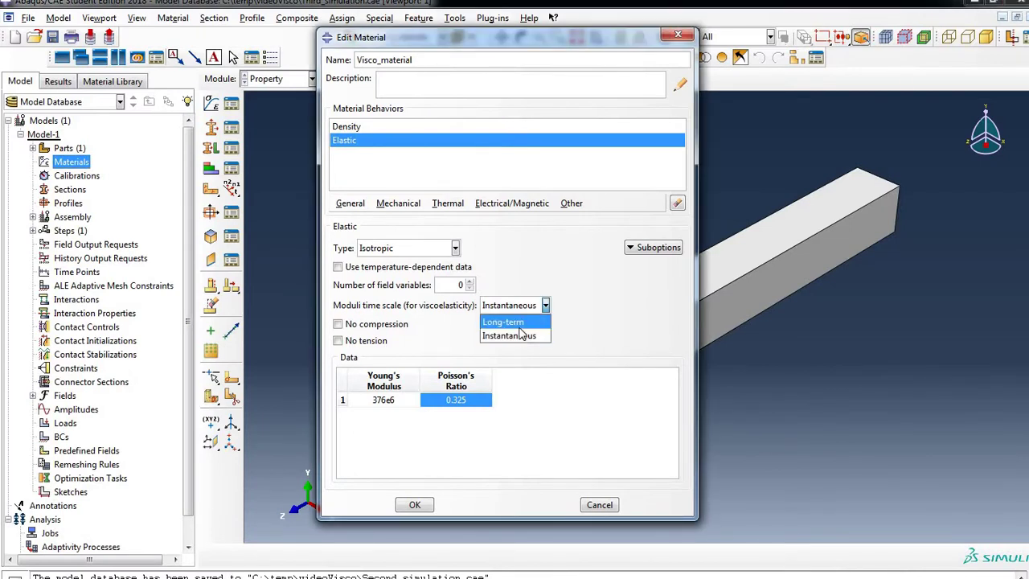
pyautogui.click(525, 321)
pyautogui.click(526, 313)
pyautogui.click(518, 338)
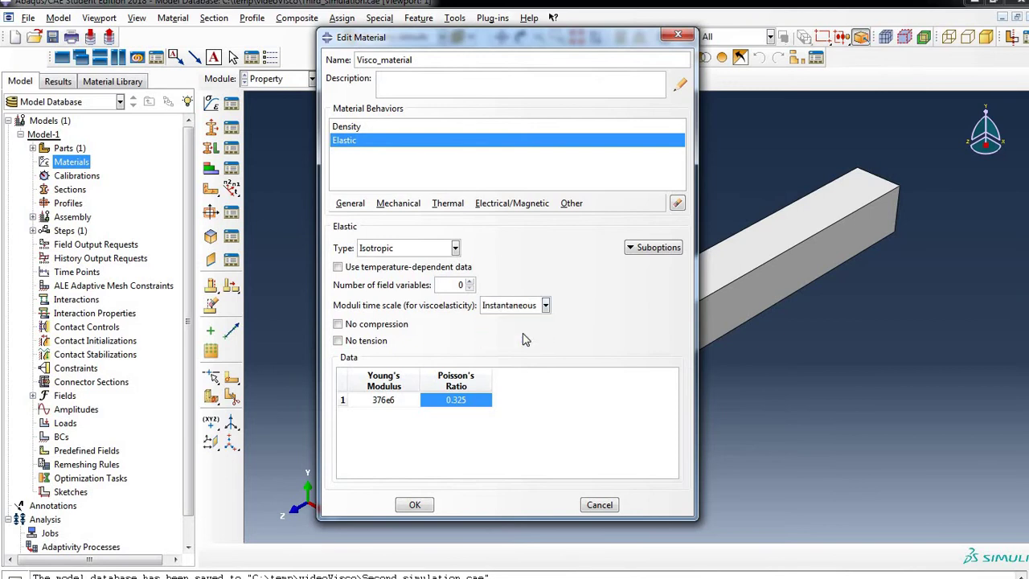
# Step: Add a Viscoelastic behavior to Visco_material, using the Time domain with Prony series data
pyautogui.click(400, 204)
pyautogui.moveTo(546, 218)
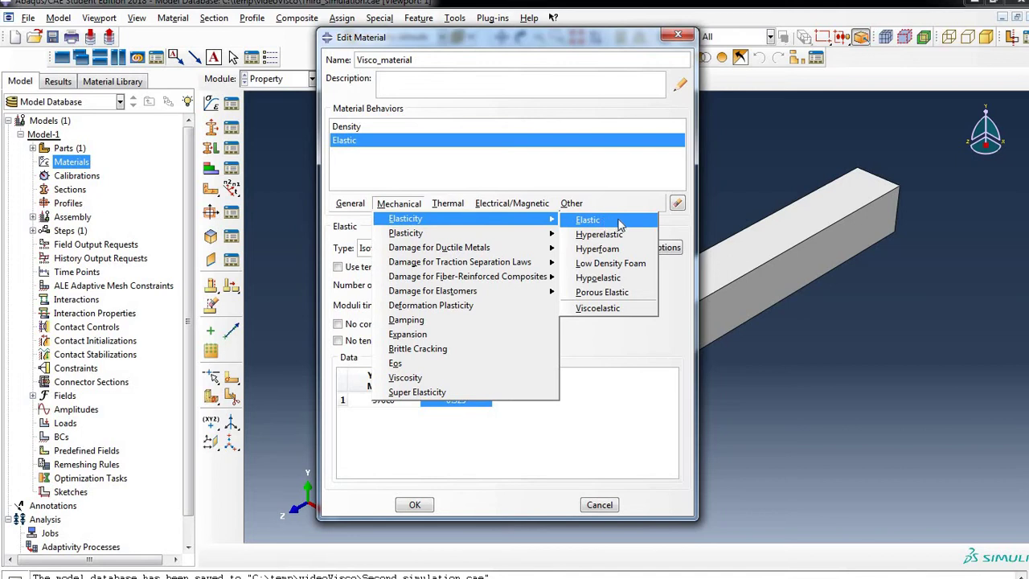
pyautogui.click(599, 309)
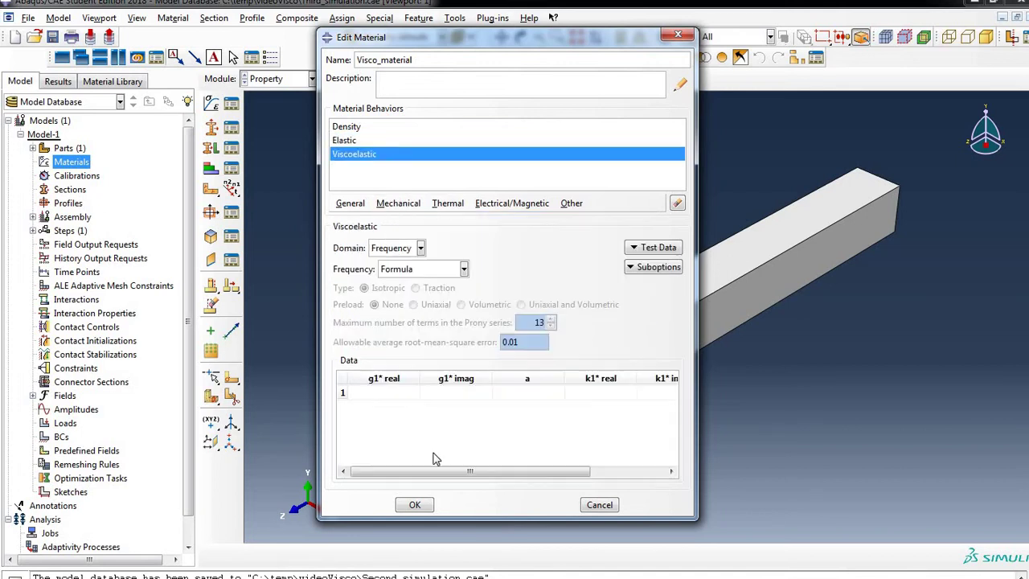
pyautogui.click(402, 248)
pyautogui.click(402, 279)
pyautogui.click(425, 270)
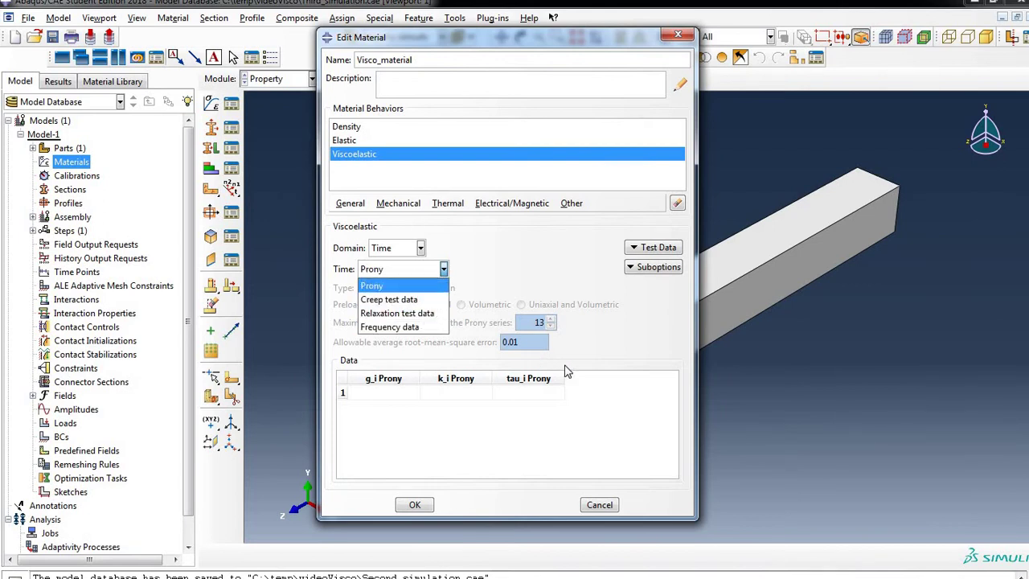
pyautogui.click(382, 285)
# Step: Enter the Prony terms g_i 0.999, k_i 0.999 and tau_i 13.29, and finish the Visco_material definition
pyautogui.click(376, 393)
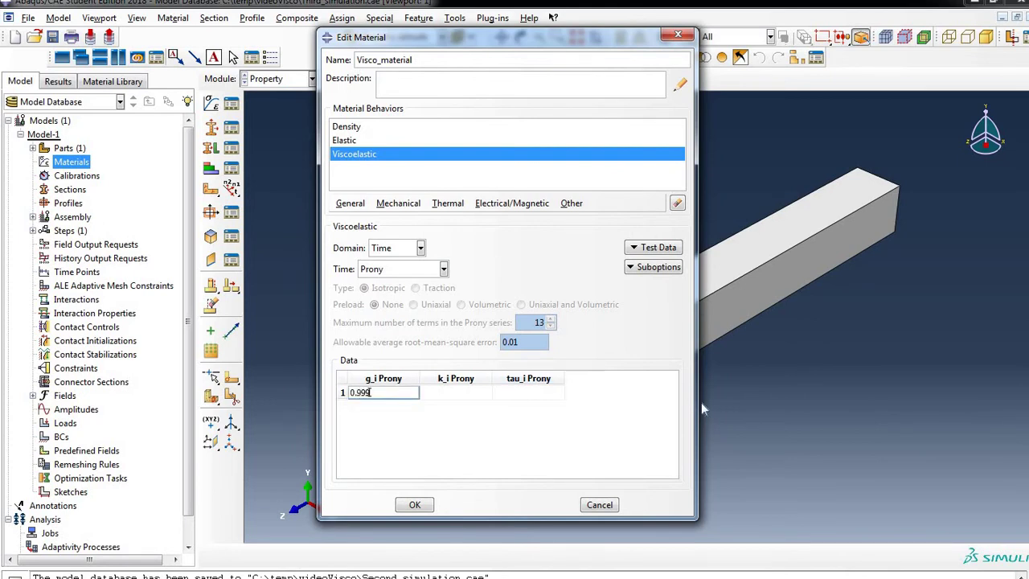
pyautogui.click(471, 393)
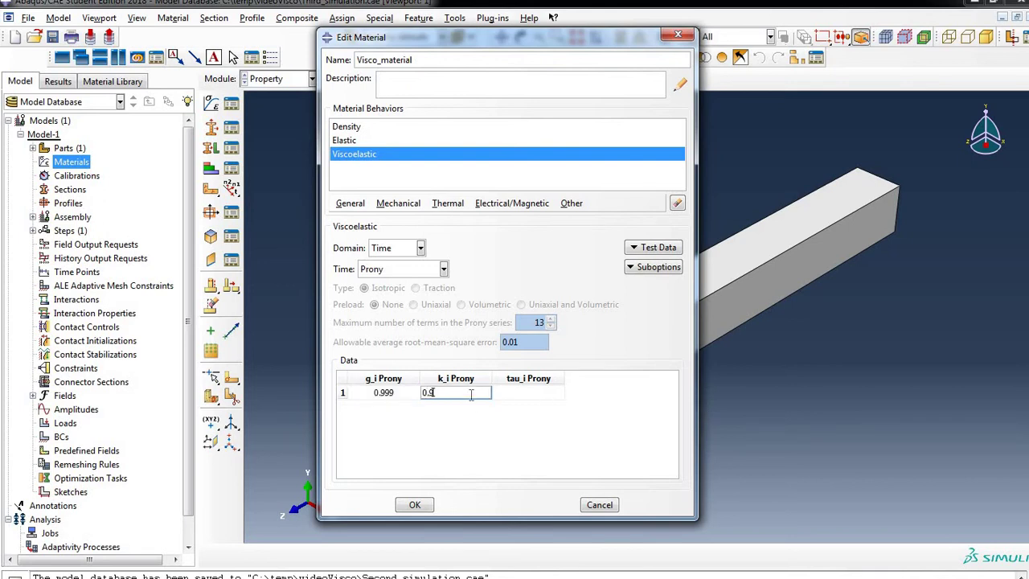
pyautogui.click(539, 393)
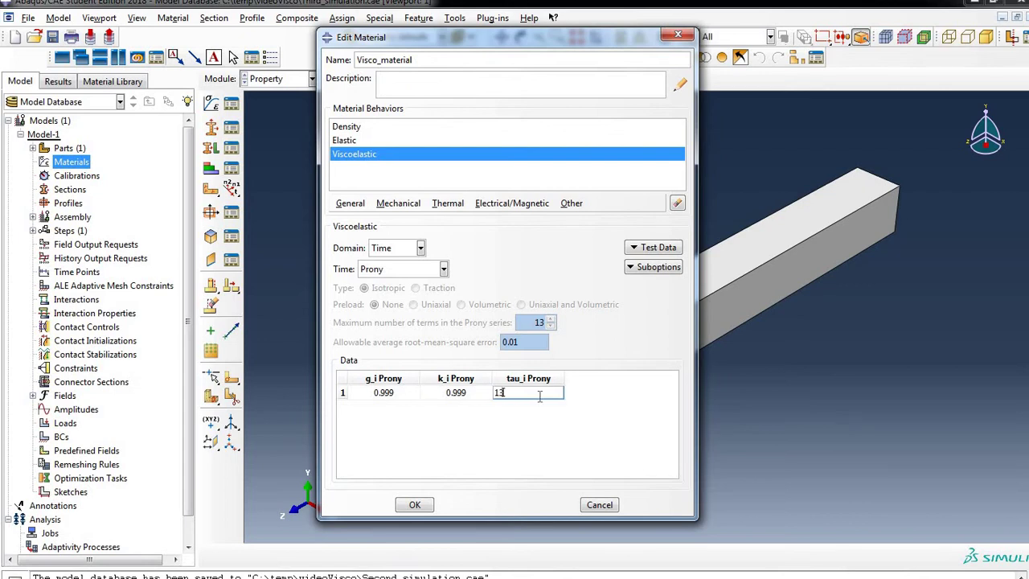
pyautogui.write('13.29')
pyautogui.click(415, 505)
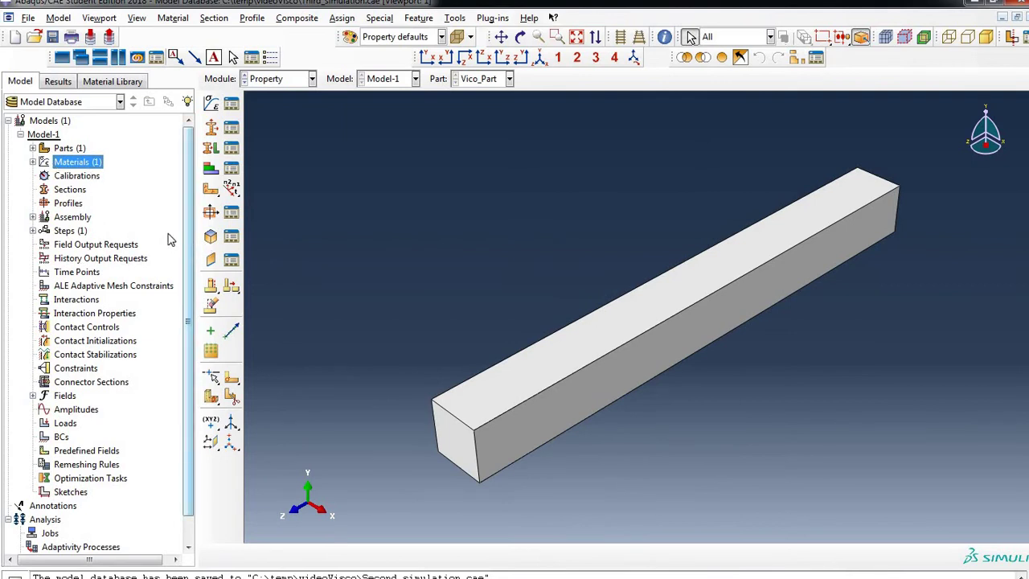
# Step: Create a solid homogeneous section named Visco_section that uses Visco_material
pyautogui.click(70, 191)
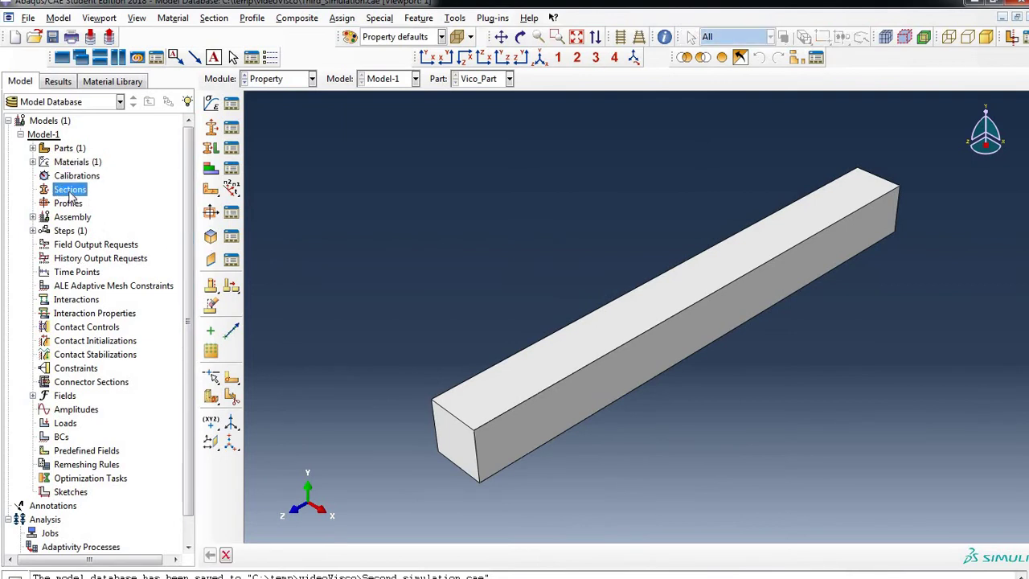
pyautogui.doubleClick(70, 192)
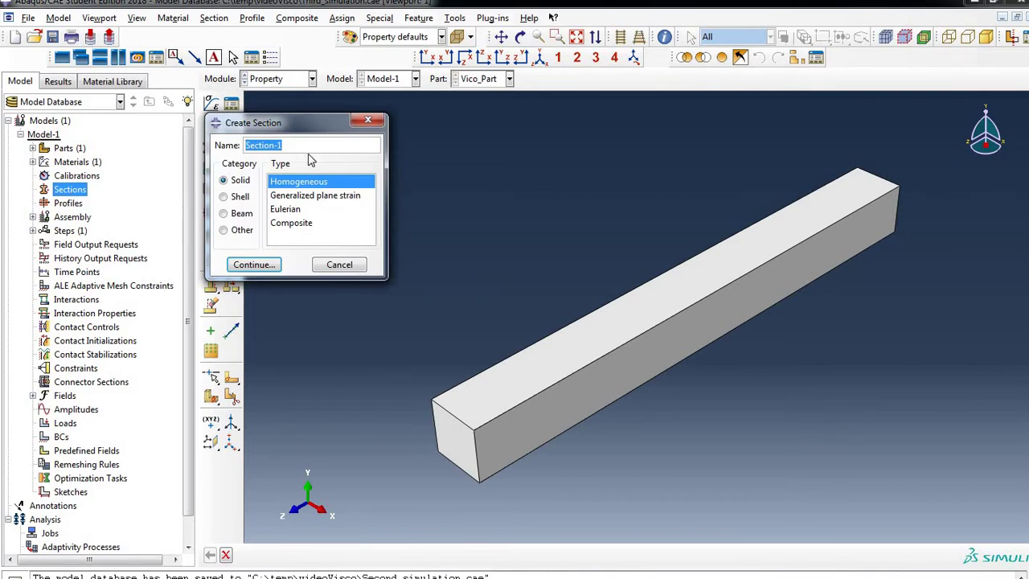
pyautogui.write('Visco_sectio')
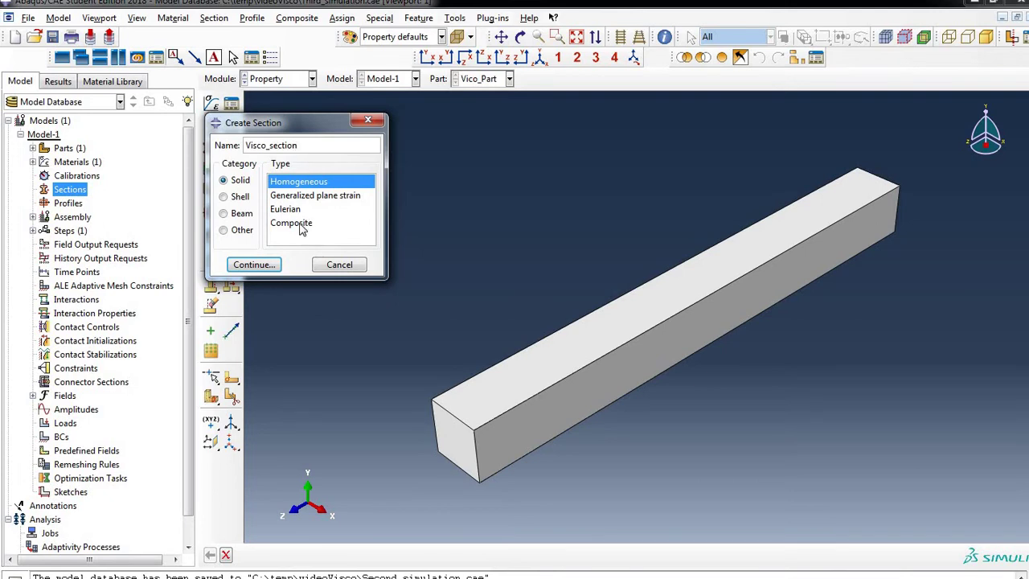
pyautogui.click(254, 264)
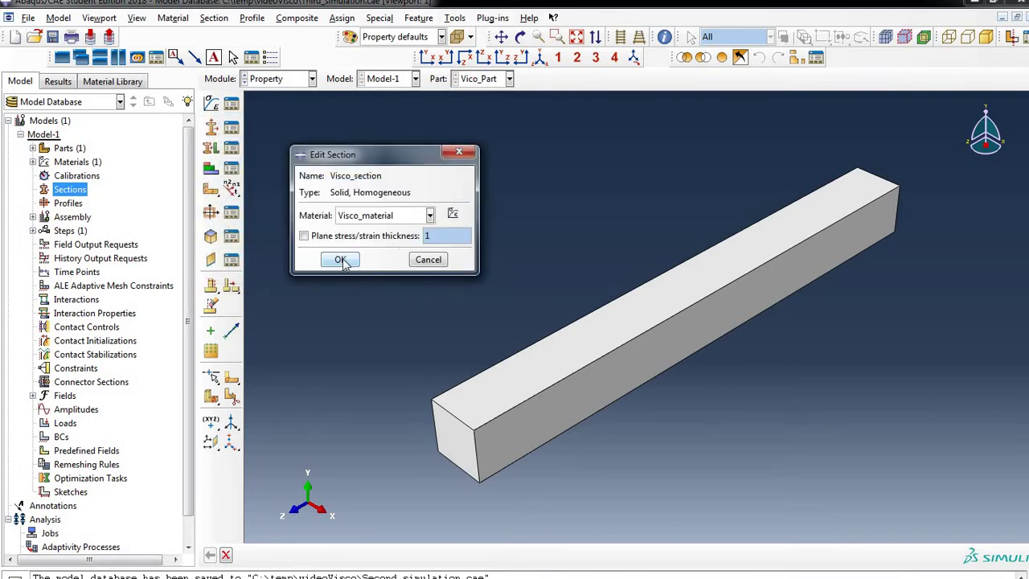
pyautogui.click(341, 260)
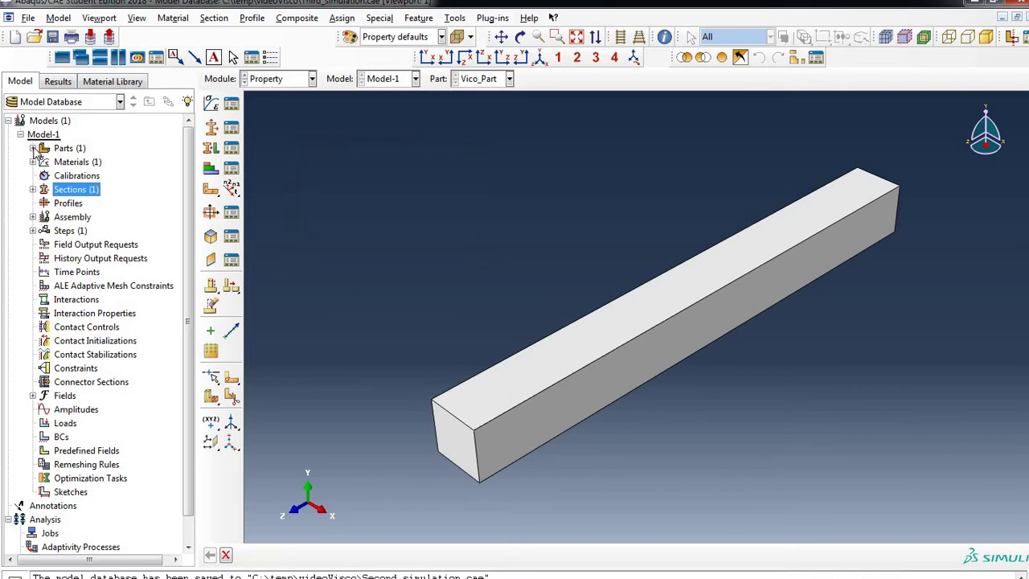
# Step: Assign Visco_section to the entire bar of Vico_Part, creating a set for the selected region
pyautogui.click(33, 147)
pyautogui.click(45, 162)
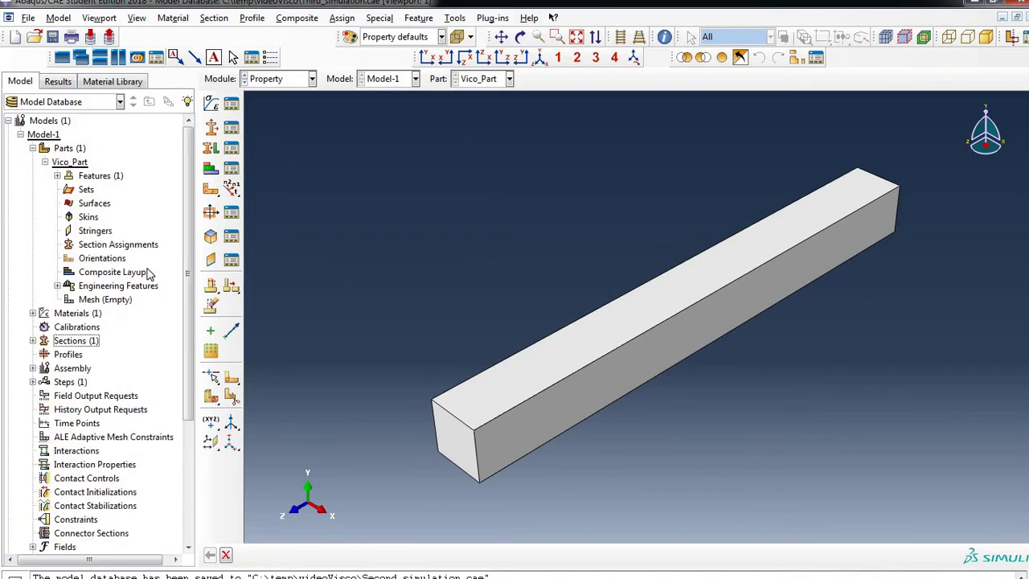
pyautogui.doubleClick(115, 245)
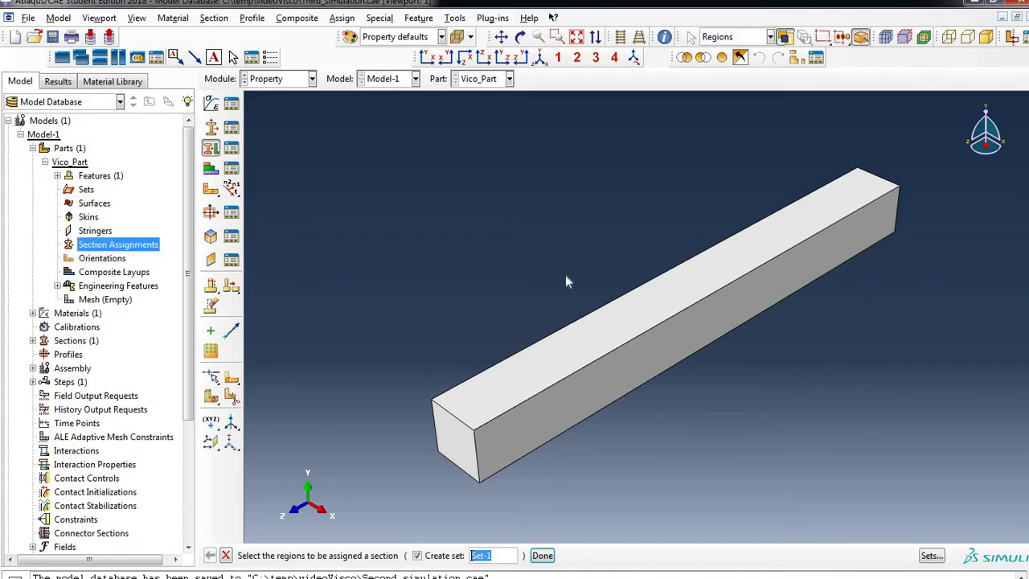
pyautogui.scroll(3, 571, 277)
pyautogui.moveTo(883, 414); pyautogui.dragTo(404, 167)
pyautogui.click(542, 555)
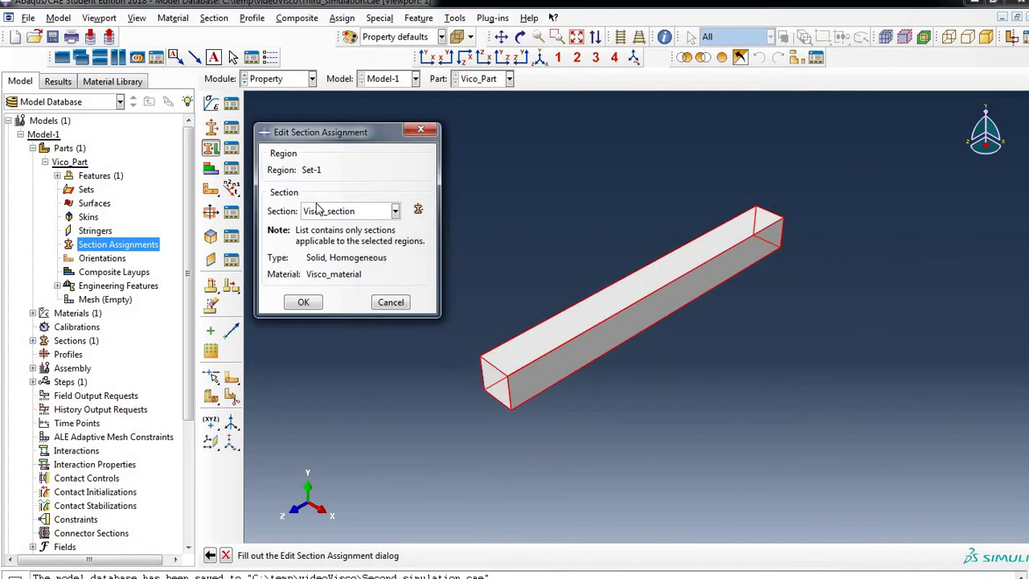
pyautogui.click(298, 301)
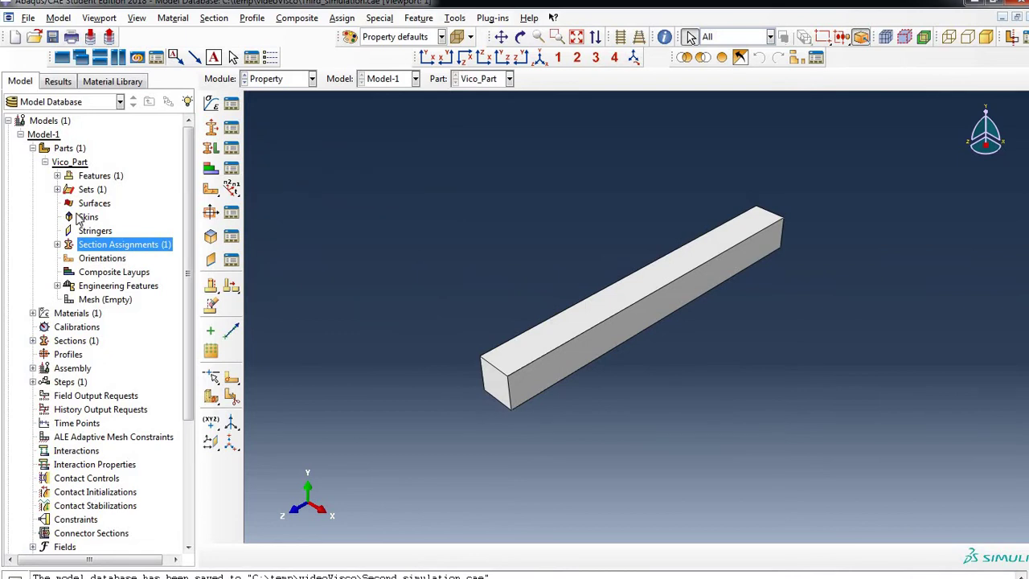
pyautogui.click(45, 162)
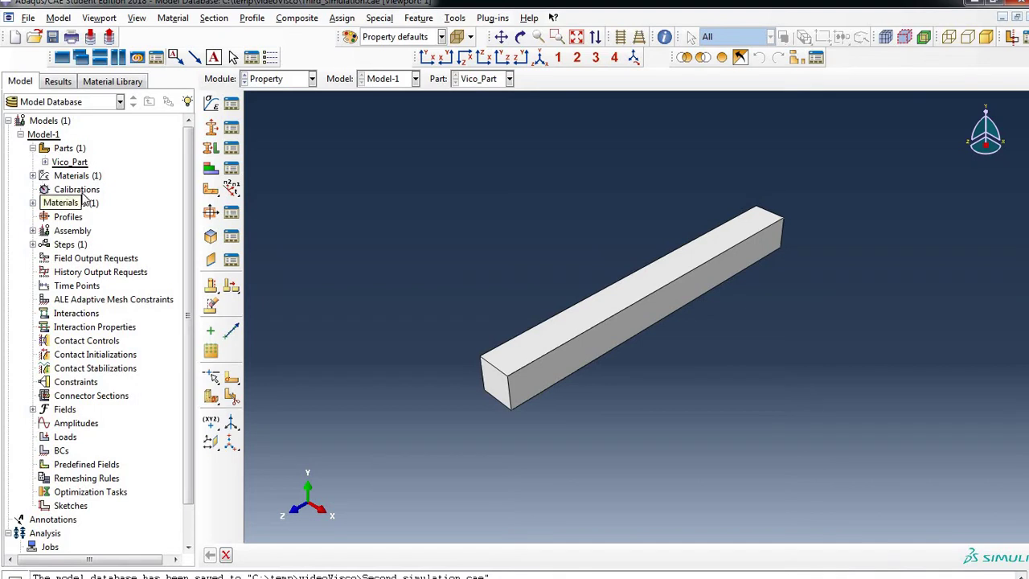
# Step: Add a dependent instance of Vico_Part to the assembly
pyautogui.click(33, 231)
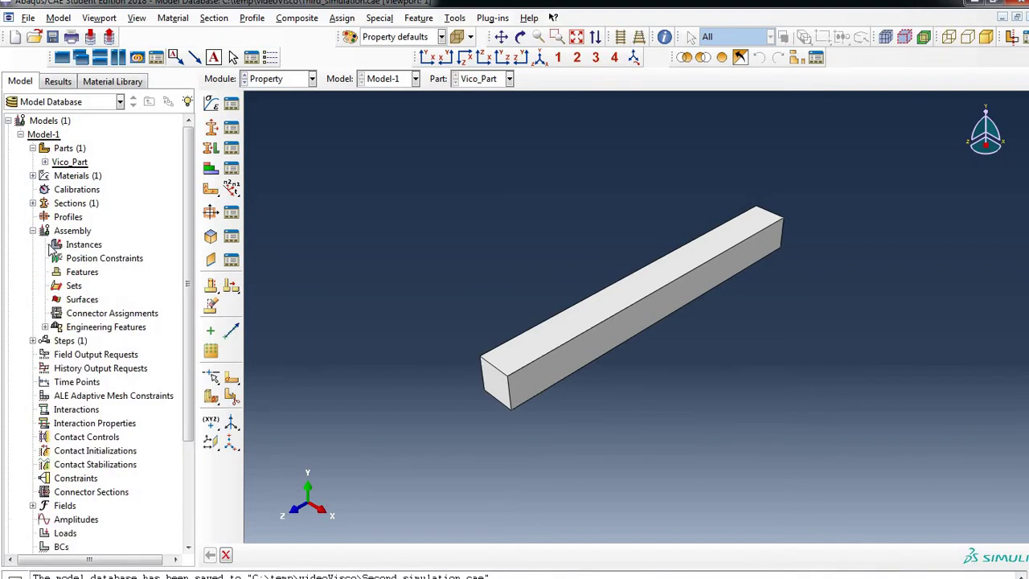
pyautogui.click(33, 231)
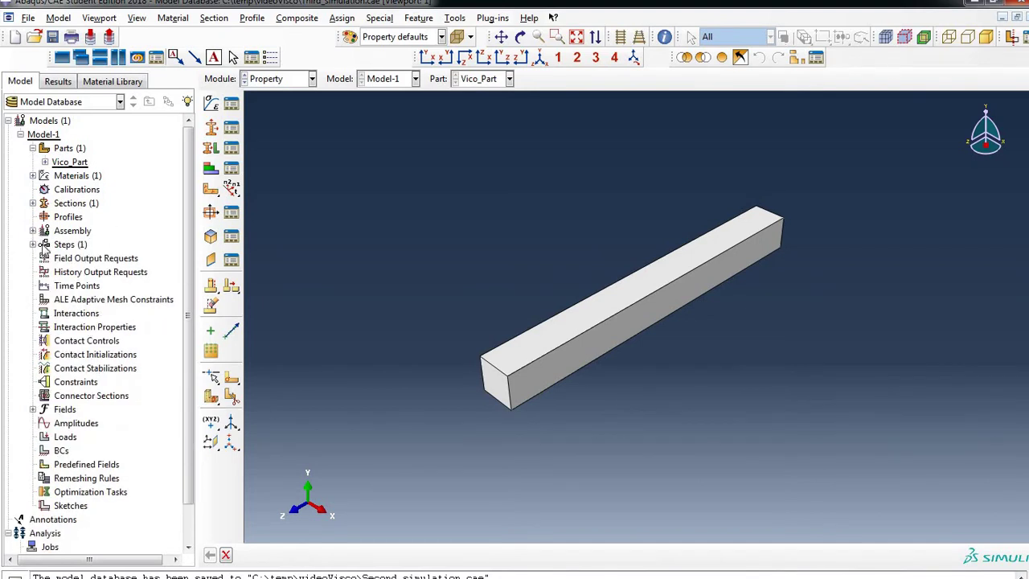
pyautogui.click(33, 230)
pyautogui.click(89, 244)
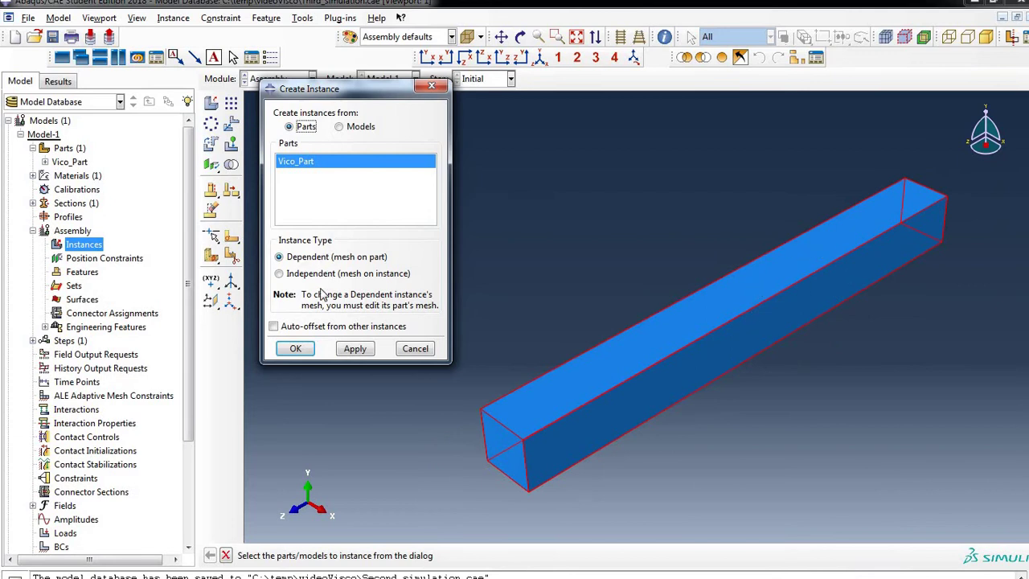
pyautogui.press('Return')
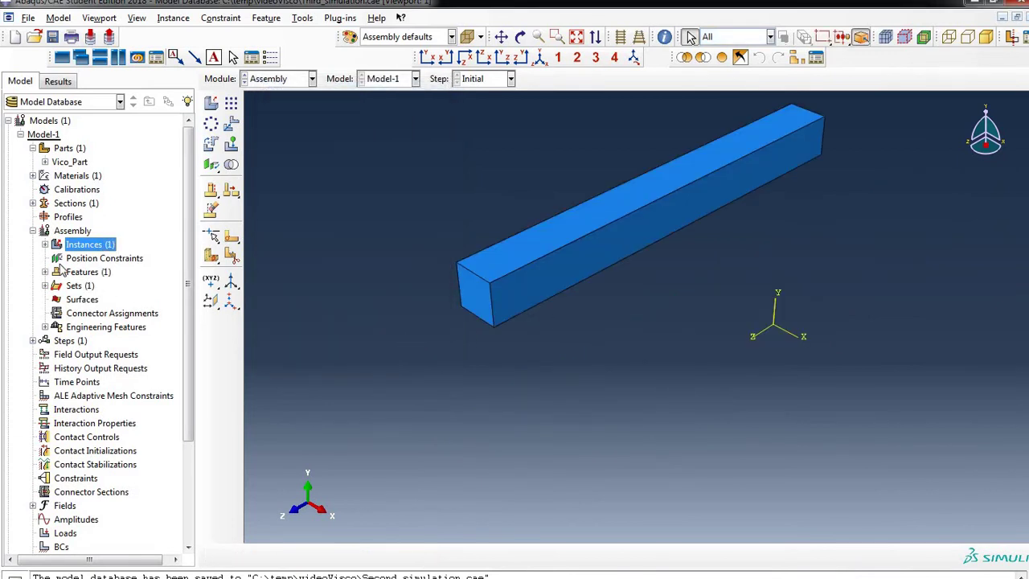
pyautogui.click(32, 231)
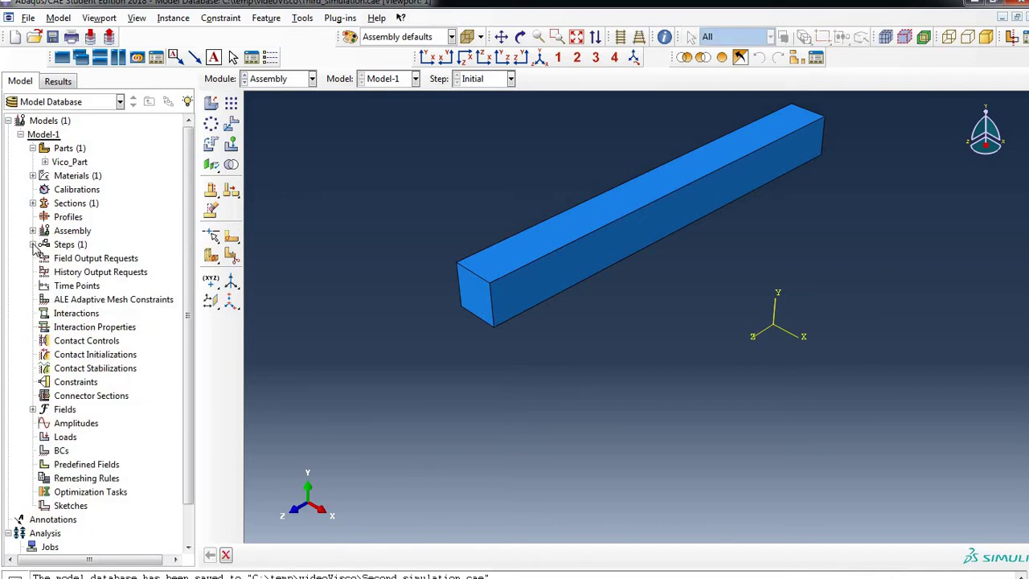
# Step: Create a general Visco analysis step named Creep_step after the Initial step
pyautogui.click(32, 244)
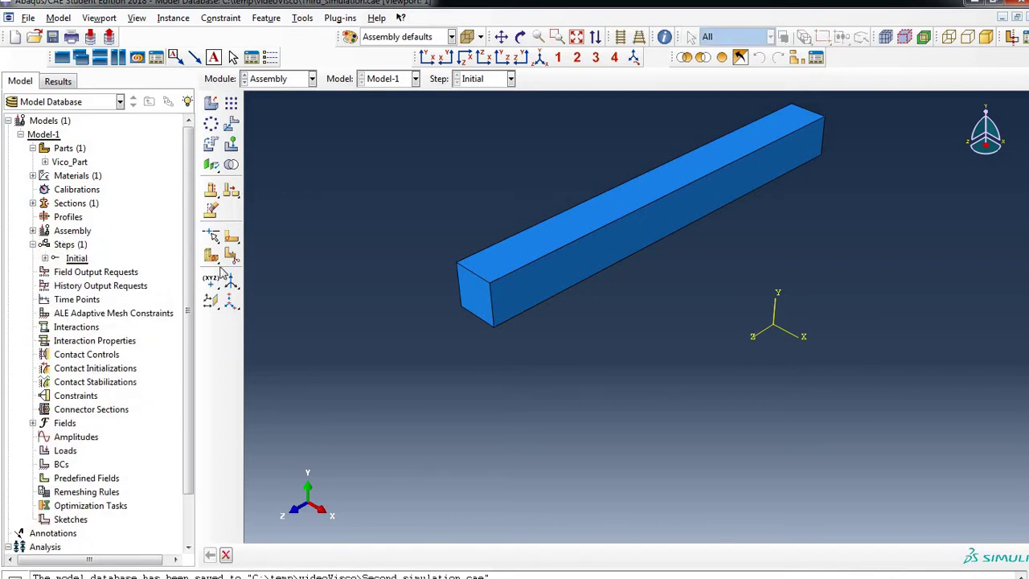
pyautogui.doubleClick(70, 245)
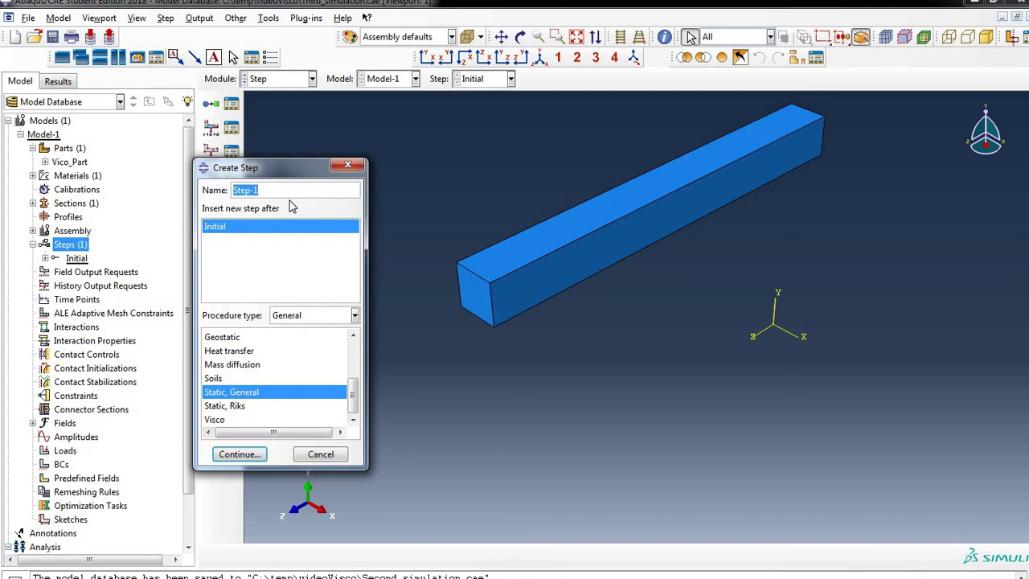
pyautogui.write('Creep_s')
pyautogui.click(355, 315)
pyautogui.click(297, 325)
pyautogui.click(306, 406)
pyautogui.click(231, 420)
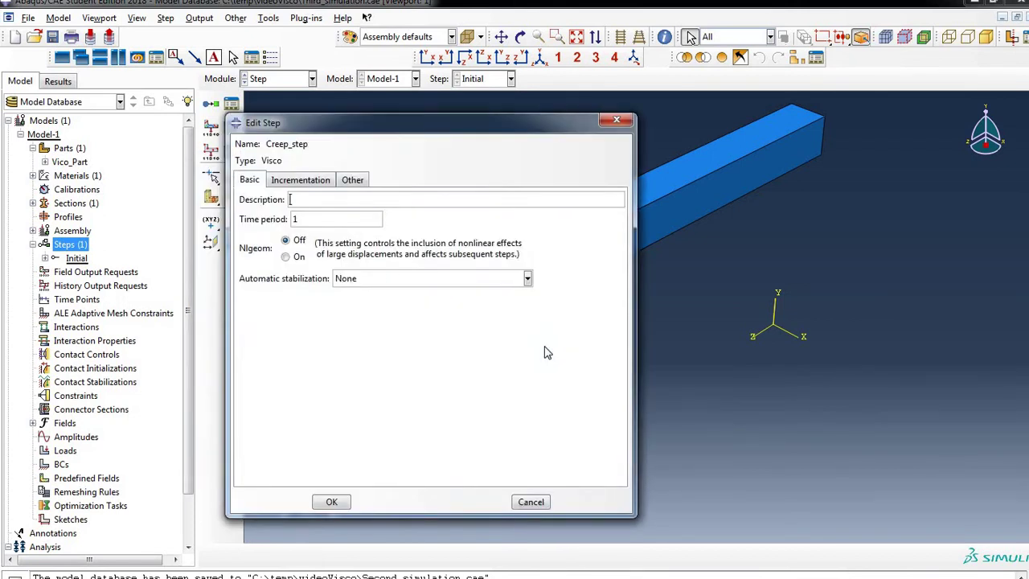
# Step: Describe Creep_step as "In this step we apply a constant load" and set its time period to 150
pyautogui.write('In this step we ap')
pyautogui.write('ply a constant')
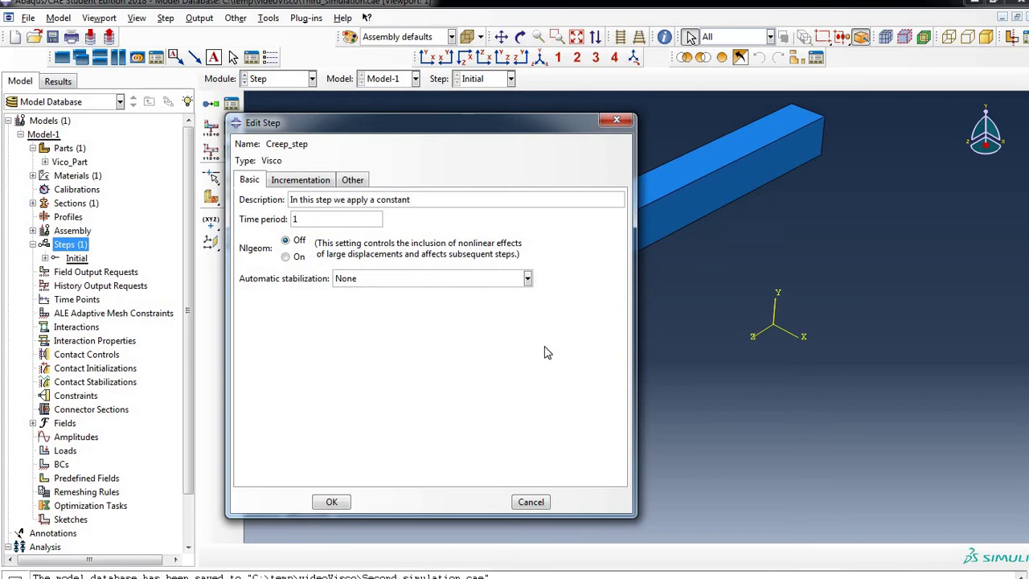
pyautogui.write(' load')
pyautogui.click(320, 222)
pyautogui.write('50')
# Step: Give Creep_step fixed incrementation with a maximum of 200 increments and an increment size of 1, and finish the step definition
pyautogui.click(306, 183)
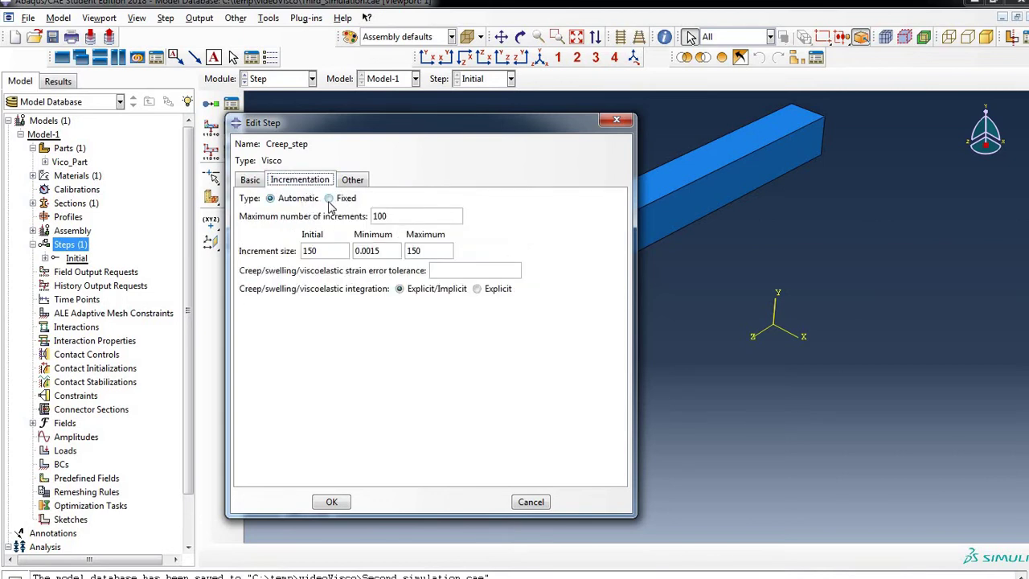
pyautogui.click(329, 198)
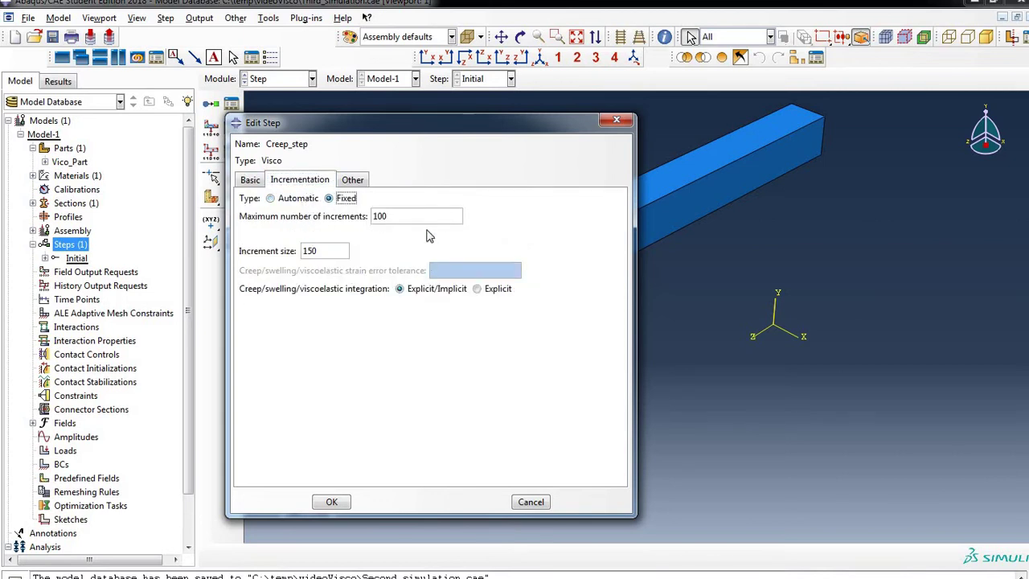
pyautogui.click(416, 216)
pyautogui.doubleClick(372, 216)
pyautogui.write('150')
pyautogui.press('BackSpace')
pyautogui.press('BackSpace')
pyautogui.press('BackSpace')
pyautogui.write('200')
pyautogui.doubleClick(314, 251)
pyautogui.write('1')
pyautogui.click(332, 501)
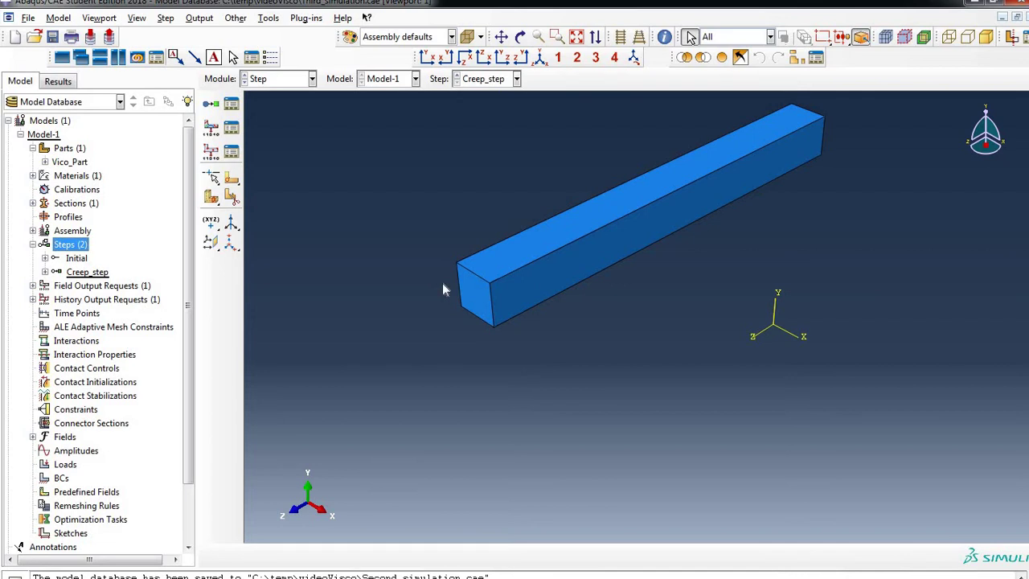
# Step: Create a mechanical Symmetry/Antisymmetry/Encastre boundary condition named BC-1 in Creep_step
pyautogui.doubleClick(59, 479)
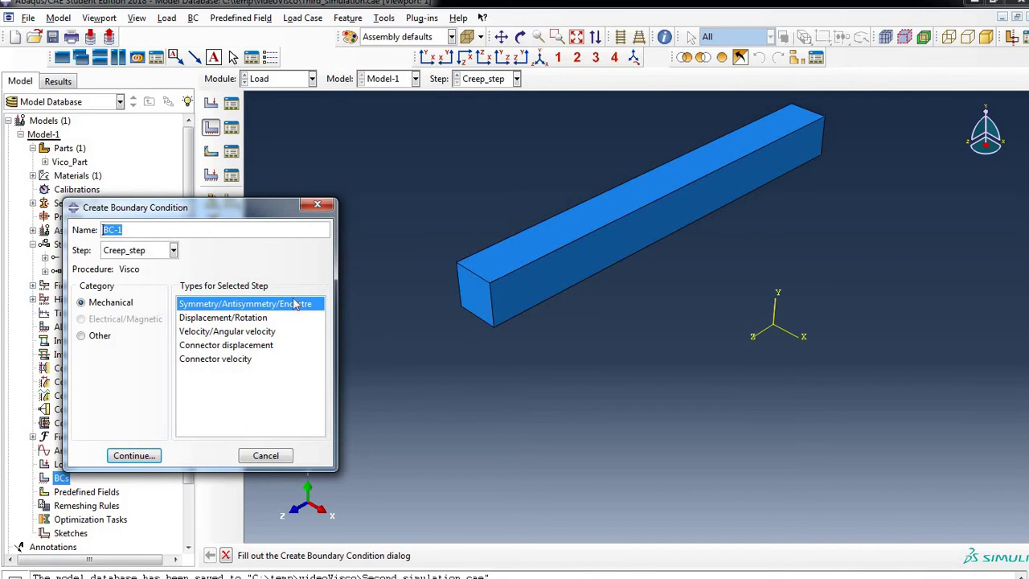
pyautogui.click(140, 231)
pyautogui.click(173, 251)
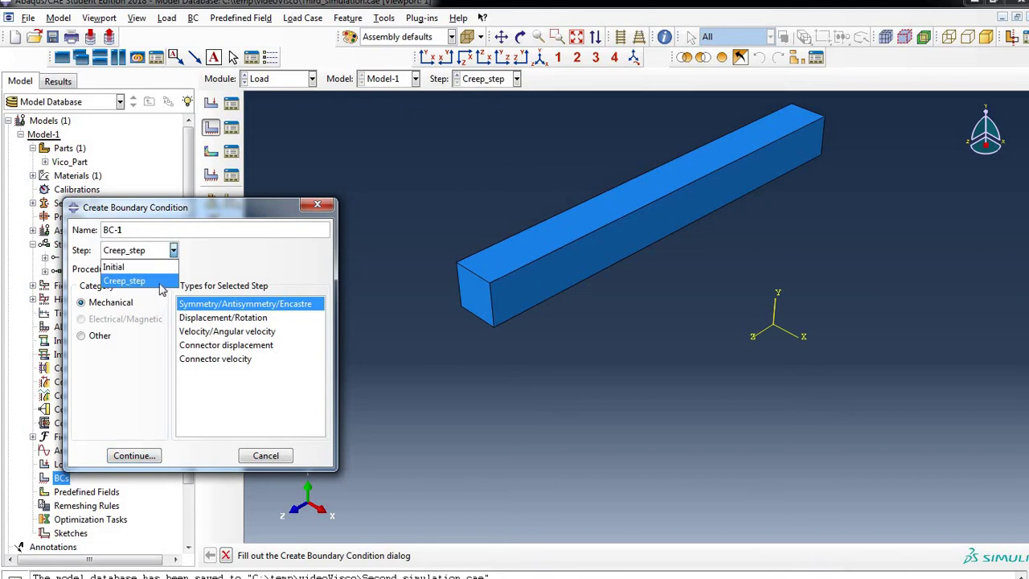
pyautogui.click(158, 282)
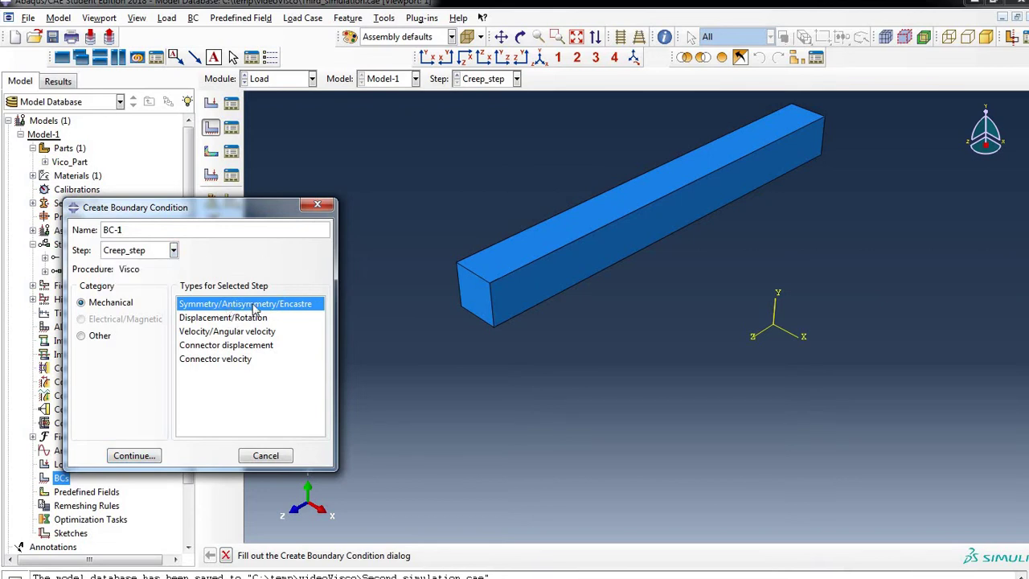
pyautogui.click(142, 457)
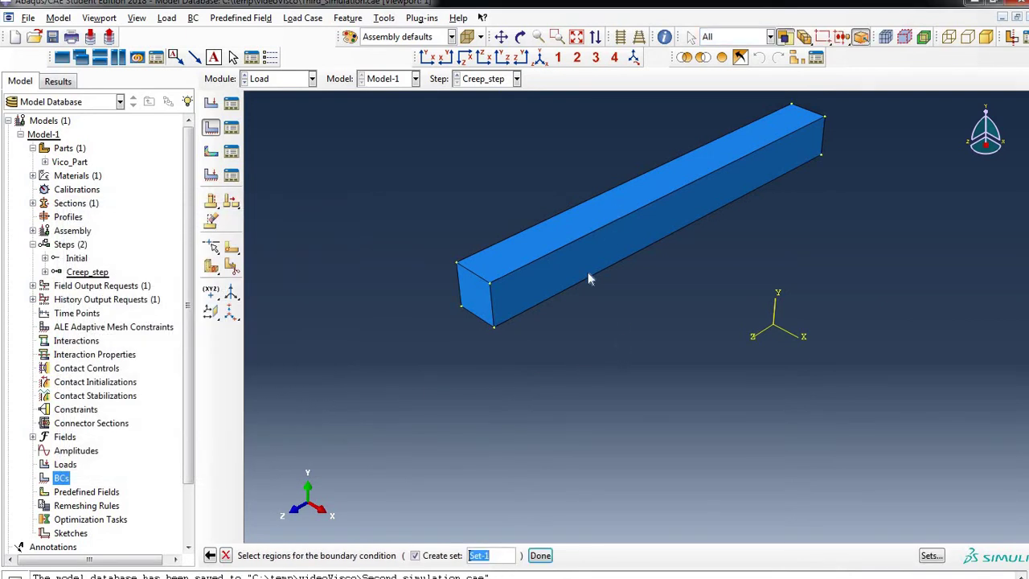
# Step: Apply the ENCASTRE condition to the bar's small end face at the far, negative-Z end
pyautogui.keyDown('ctrl'); pyautogui.keyDown('alt'); pyautogui.moveTo(587, 281); pyautogui.dragTo(521, 50, button='middle'); pyautogui.keyUp('alt'); pyautogui.keyUp('ctrl')
pyautogui.click(520, 37)
pyautogui.moveTo(592, 362); pyautogui.dragTo(754, 258)
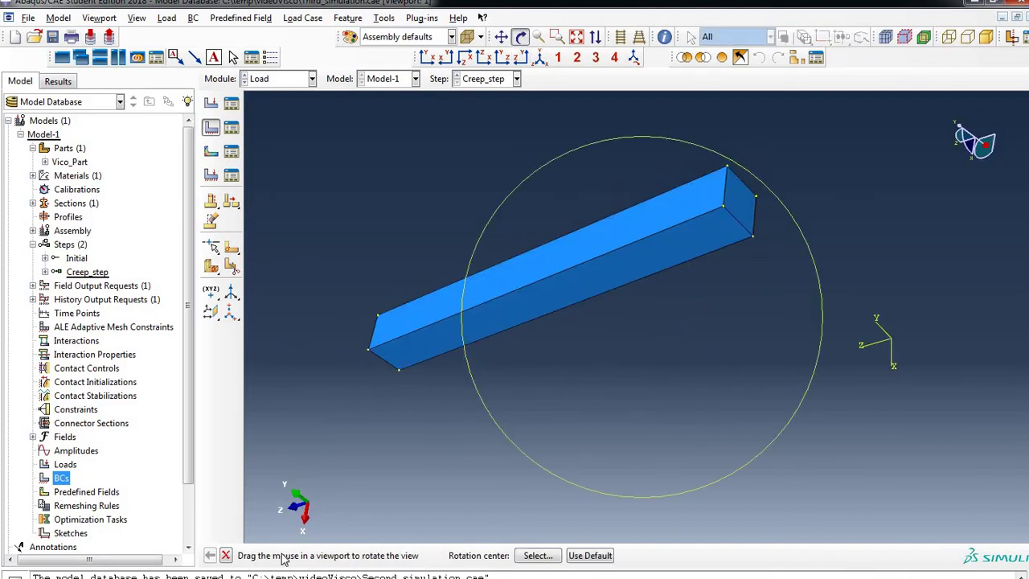
pyautogui.press('Escape')
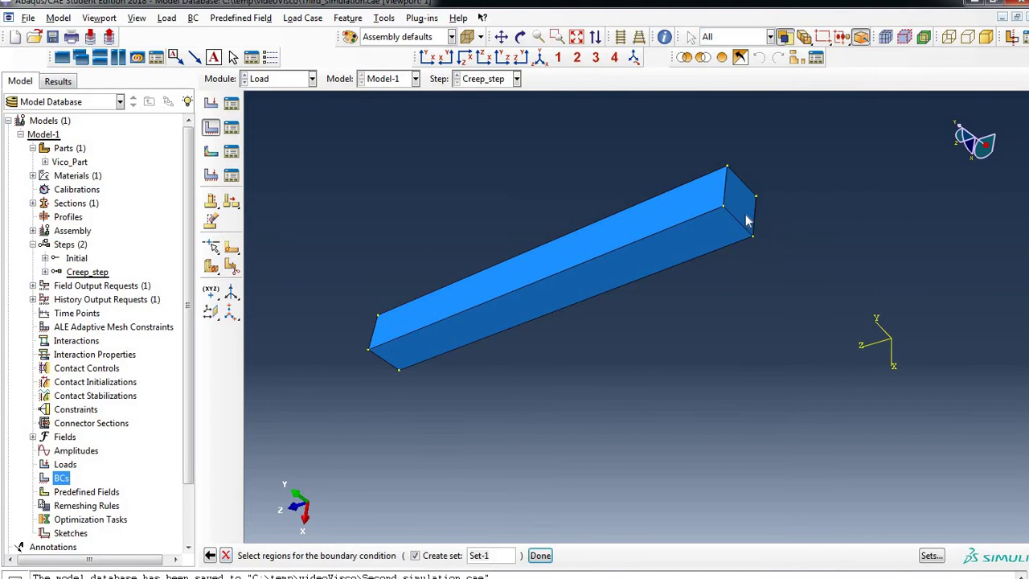
pyautogui.click(747, 221)
pyautogui.click(539, 555)
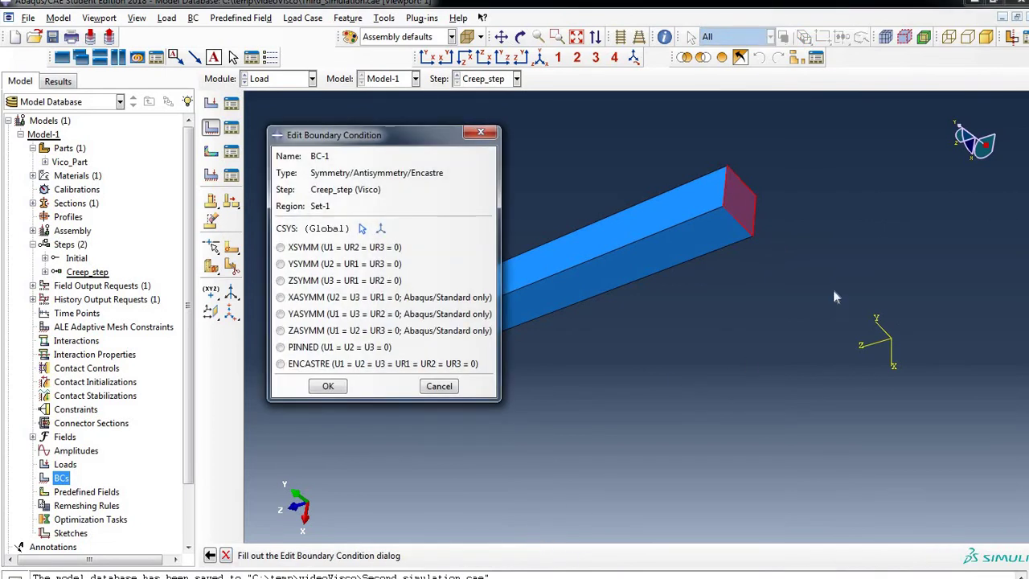
pyautogui.click(309, 366)
pyautogui.click(329, 386)
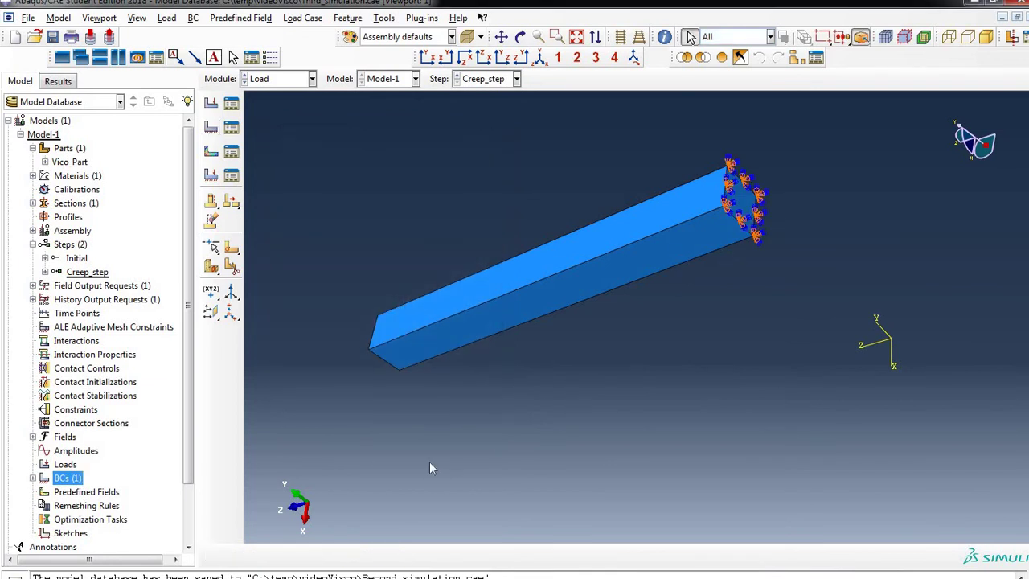
# Step: Create a mechanical Pressure load named Load-1 in Creep_step
pyautogui.click(520, 37)
pyautogui.moveTo(626, 372)
pyautogui.mouseDown()
pyautogui.moveTo(702, 337)
pyautogui.moveTo(653, 390)
pyautogui.moveTo(804, 298)
pyautogui.moveTo(904, 303)
pyautogui.moveTo(681, 395)
pyautogui.moveTo(746, 298)
pyautogui.moveTo(332, 336)
pyautogui.mouseUp()
pyautogui.click(64, 466)
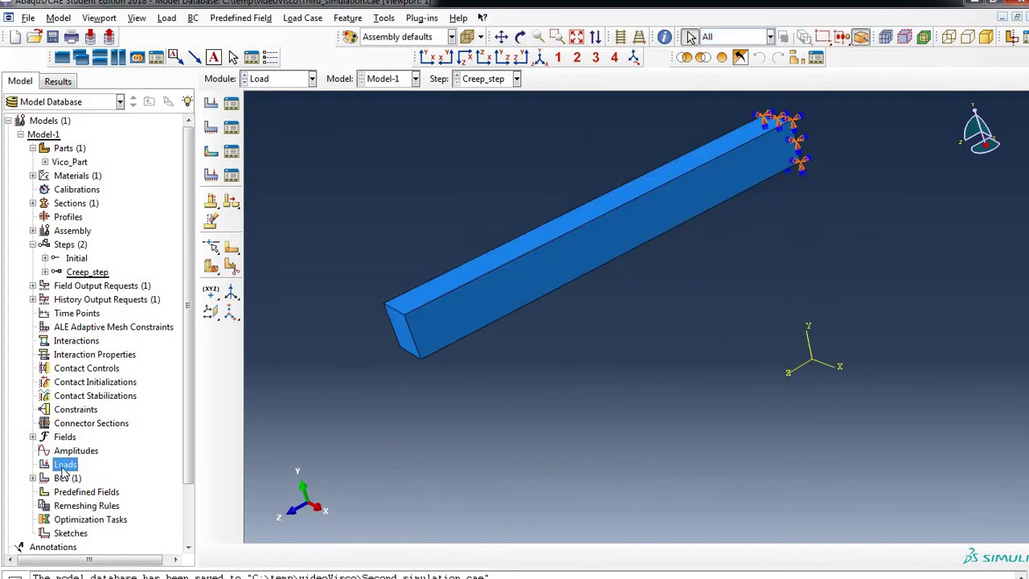
pyautogui.doubleClick(63, 467)
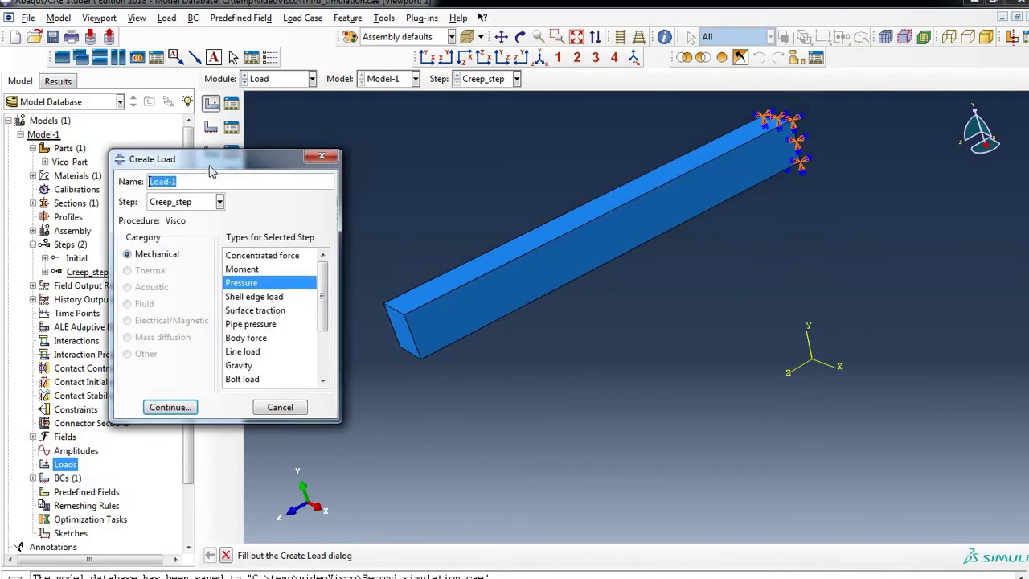
pyautogui.click(161, 408)
pyautogui.click(269, 295)
pyautogui.click(266, 286)
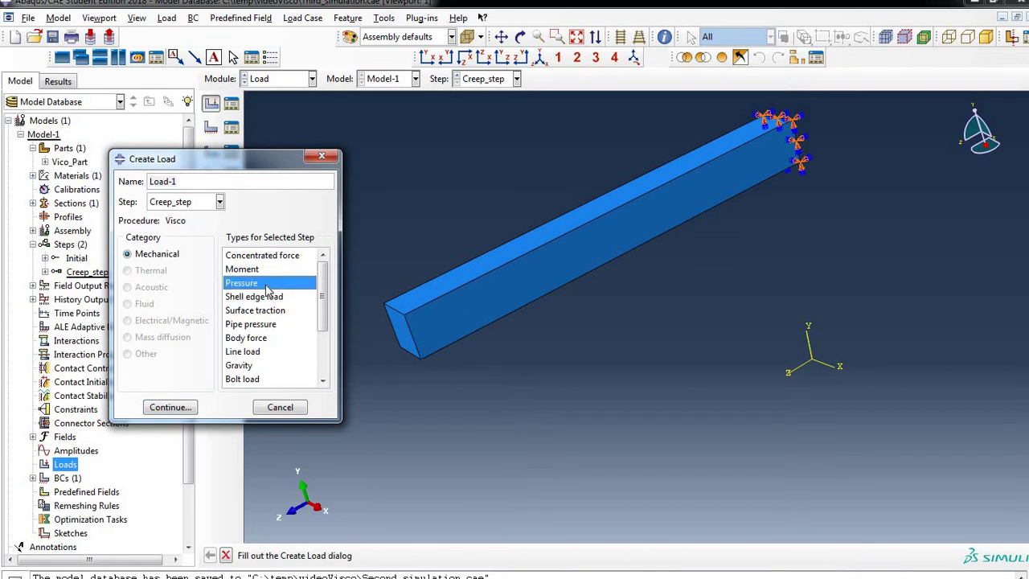
pyautogui.click(169, 407)
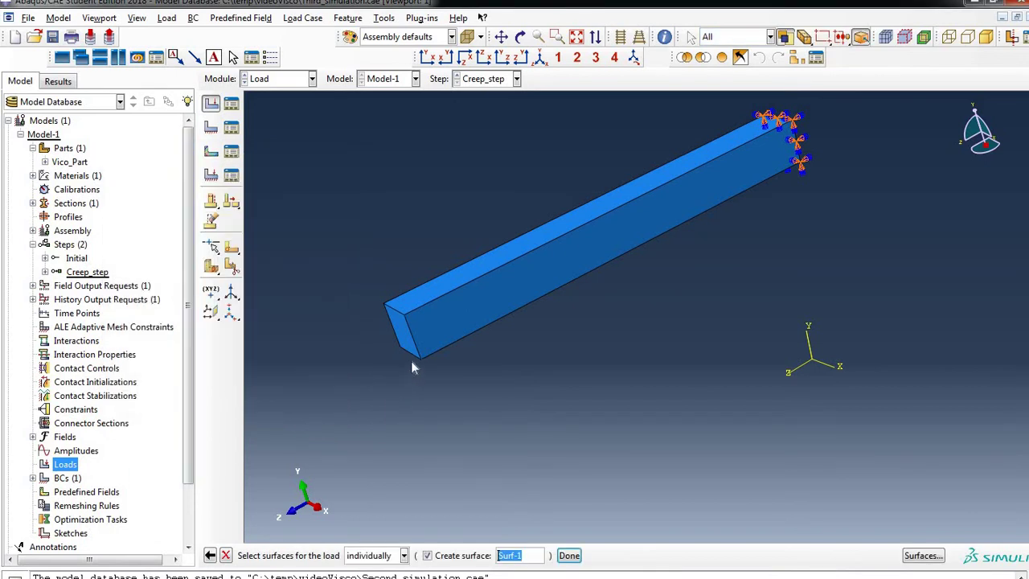
# Step: Apply the pressure to the bar's free end face with a uniform distribution and a magnitude of -100000
pyautogui.click(465, 422)
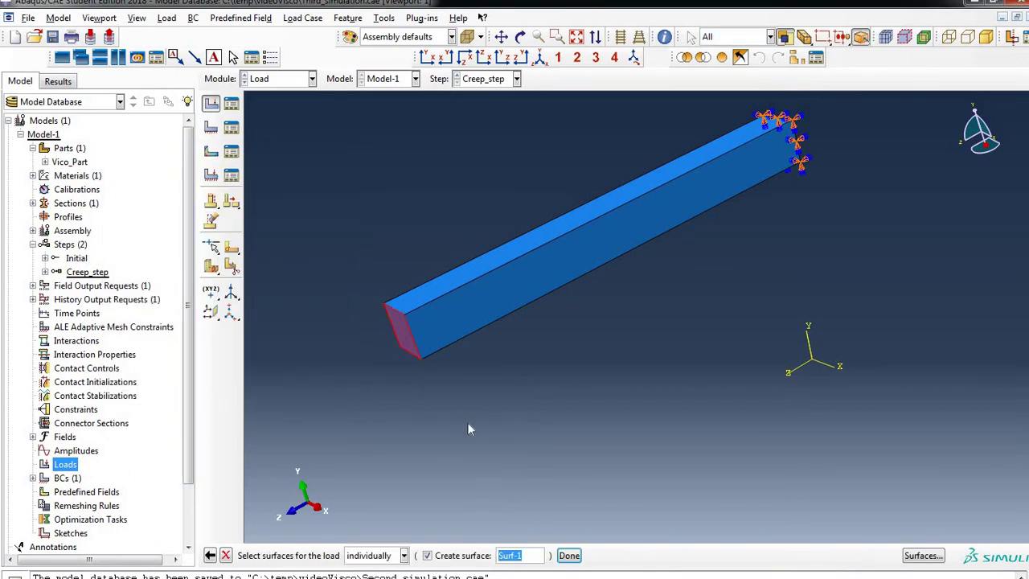
pyautogui.click(570, 557)
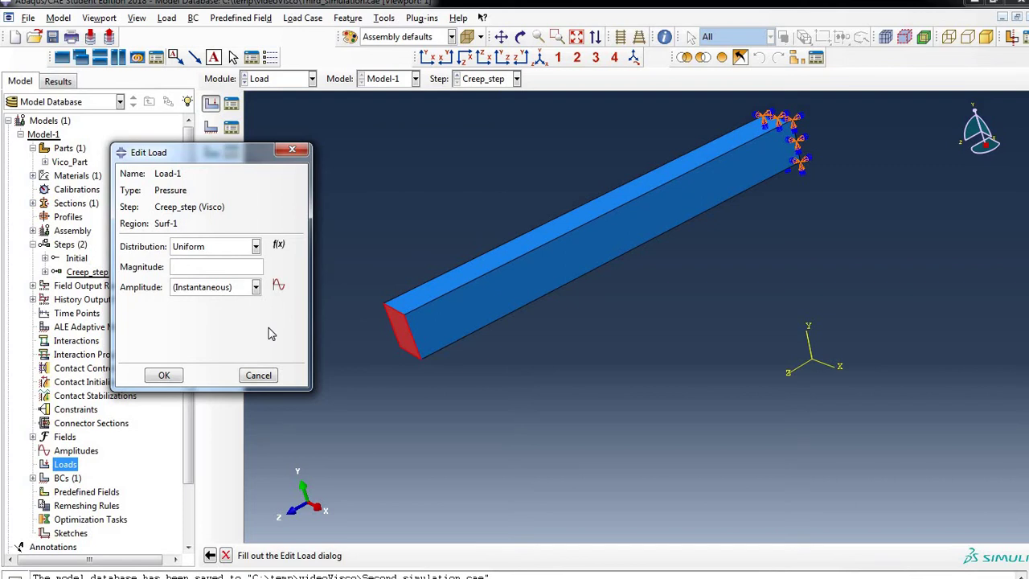
pyautogui.click(196, 272)
pyautogui.write('-100000')
pyautogui.click(177, 270)
pyautogui.press('BackSpace')
pyautogui.click(164, 375)
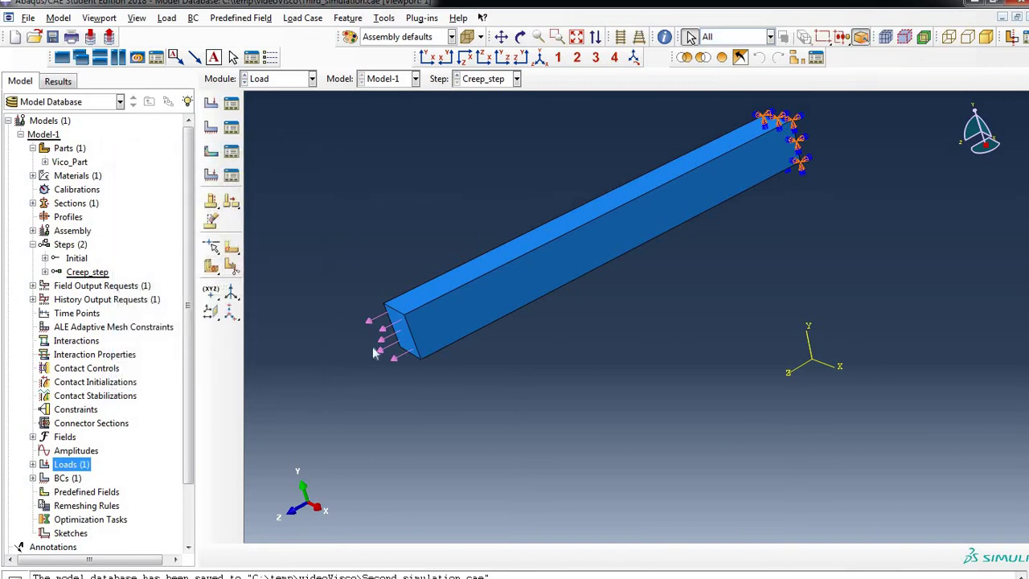
pyautogui.scroll(5, 412, 336)
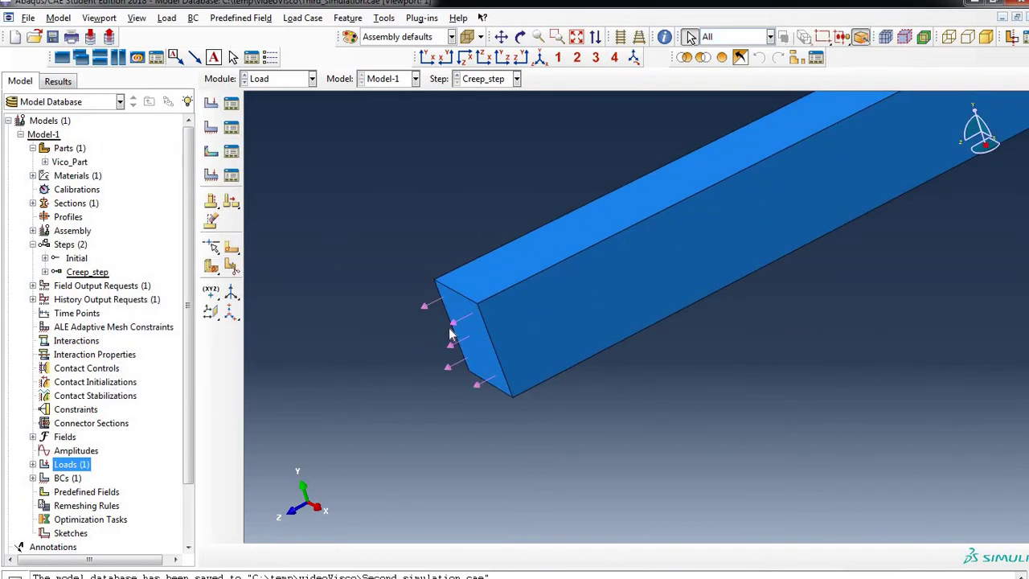
pyautogui.scroll(-5, 450, 333)
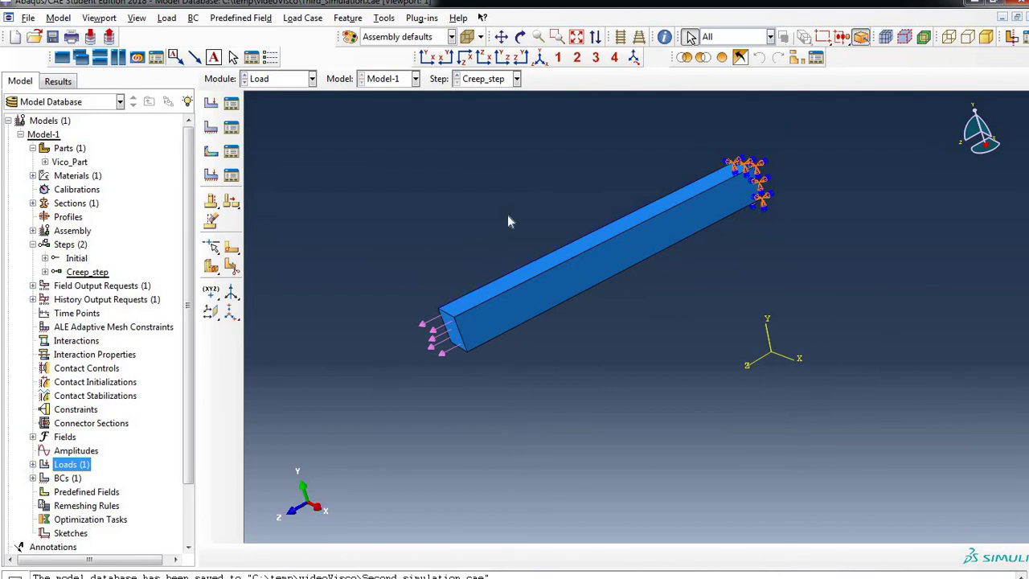
pyautogui.scroll(2, 509, 217)
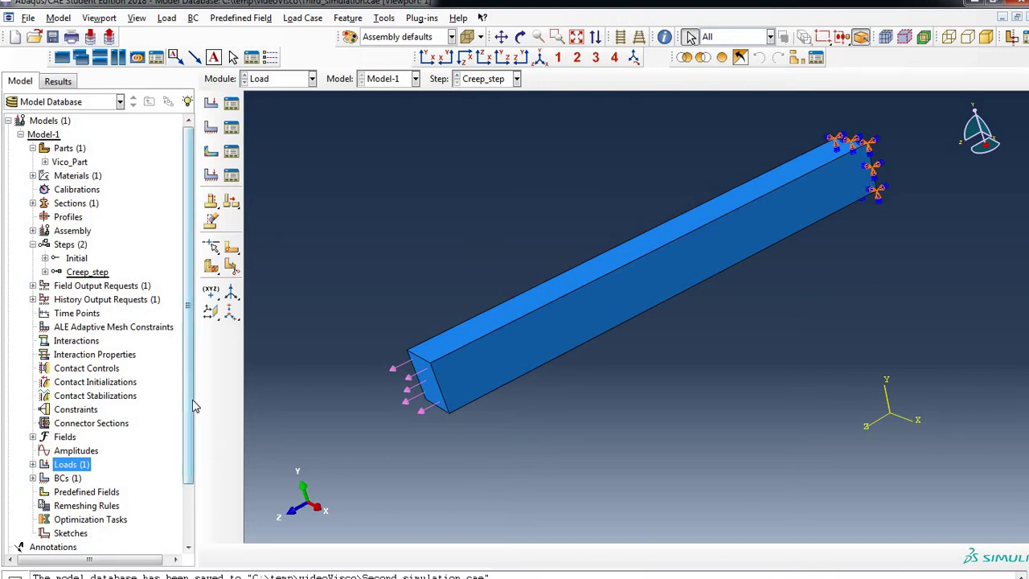
# Step: Open the mesh of Vico_Part for editing
pyautogui.scroll(-2, 118, 290)
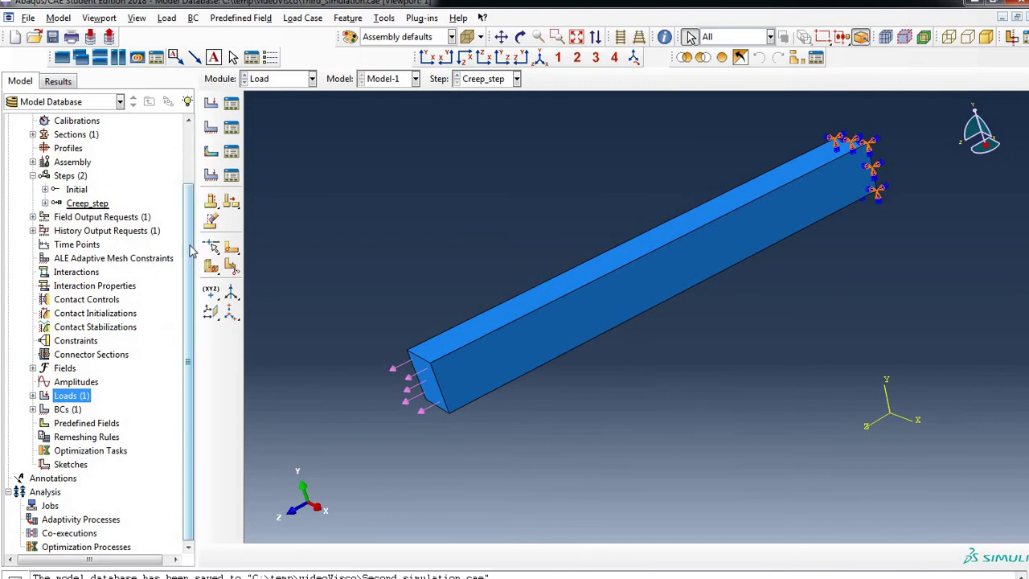
pyautogui.scroll(2, 131, 226)
pyautogui.click(45, 162)
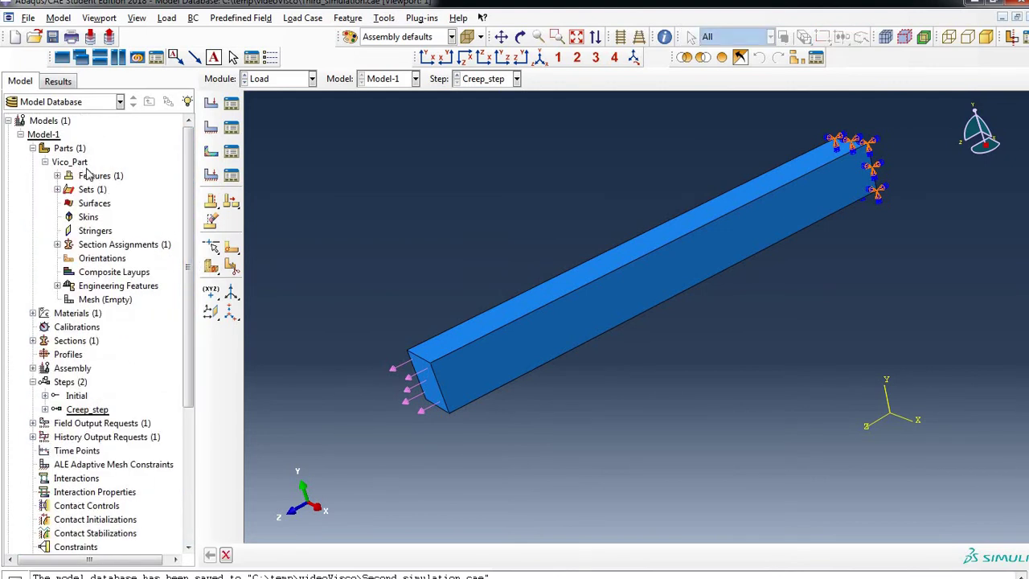
pyautogui.doubleClick(98, 299)
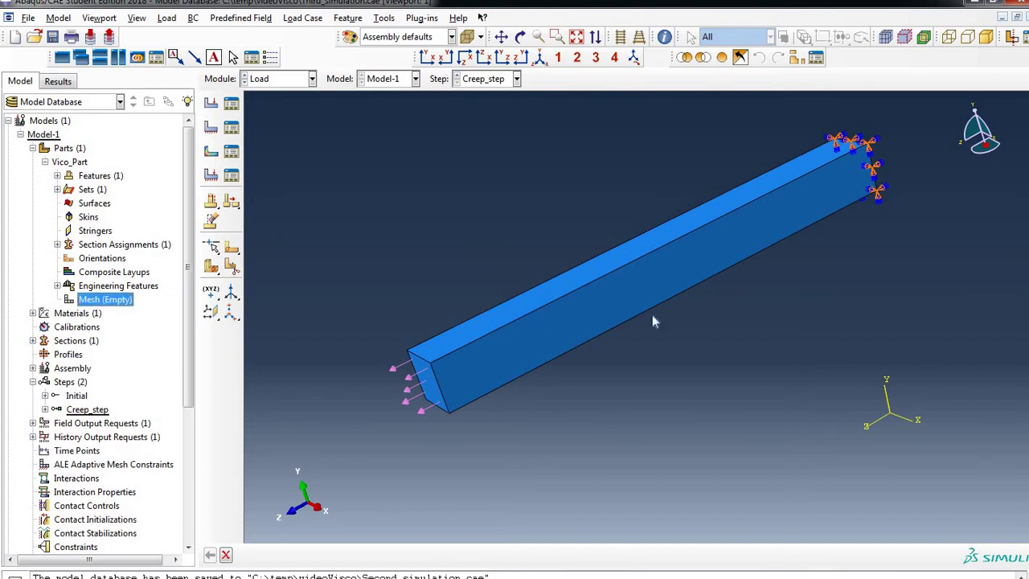
pyautogui.scroll(3, 595, 321)
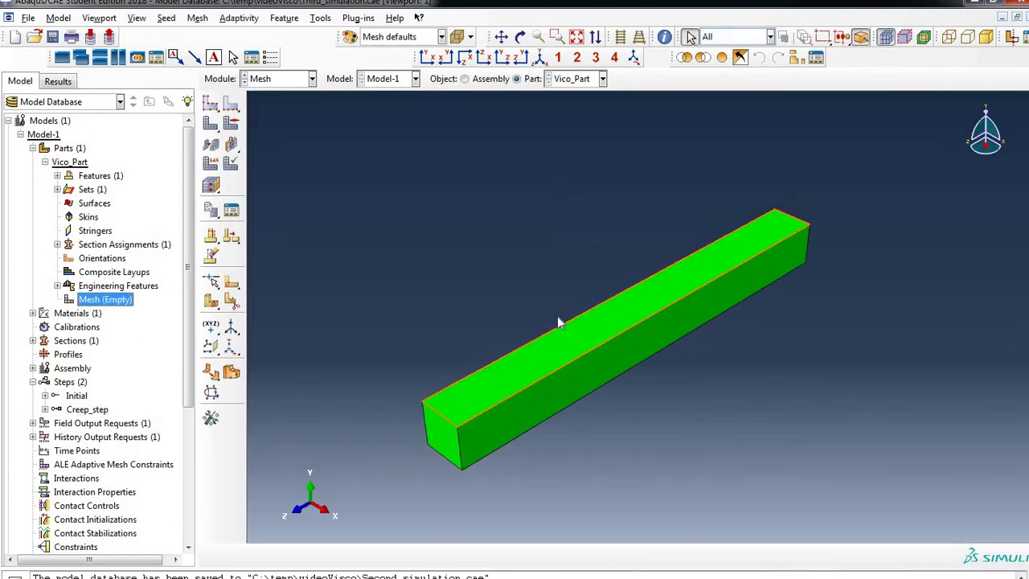
pyautogui.scroll(1, 555, 326)
# Step: Assign Standard quadratic 3D Stress hex elements with reduced integration to the whole bar
pyautogui.click(212, 165)
pyautogui.scroll(-1, 347, 164)
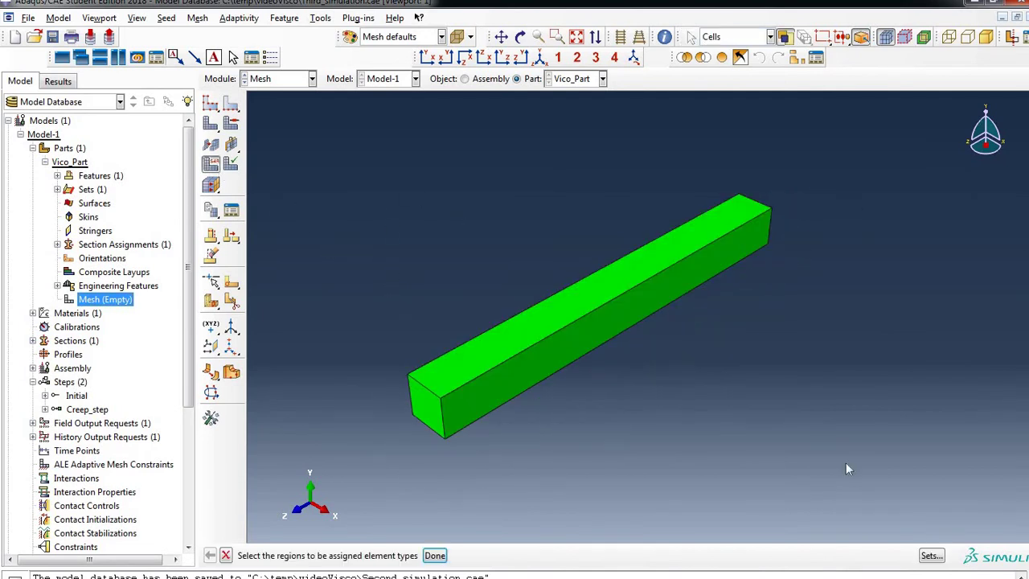
pyautogui.moveTo(345, 161); pyautogui.dragTo(854, 487)
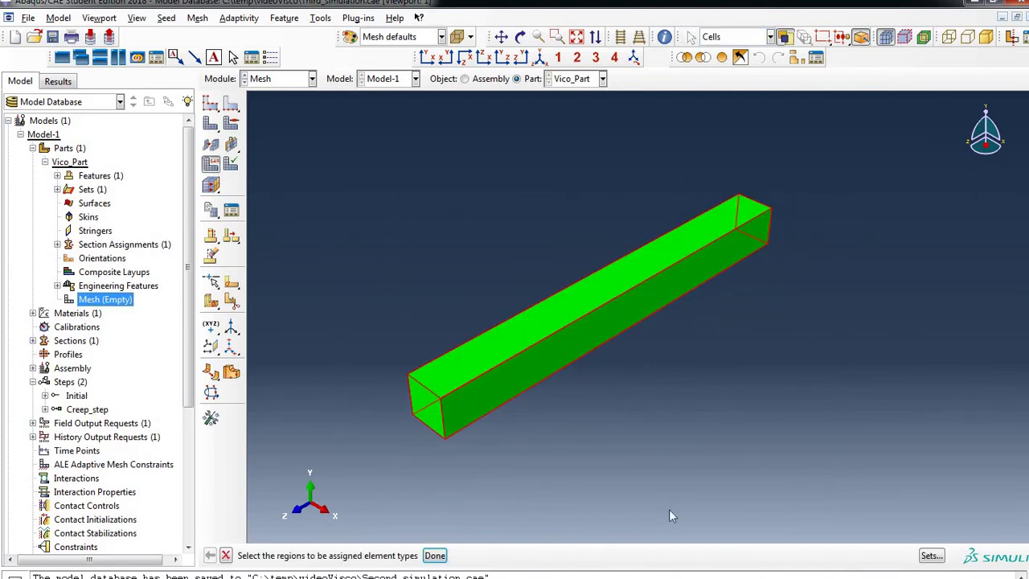
pyautogui.click(435, 556)
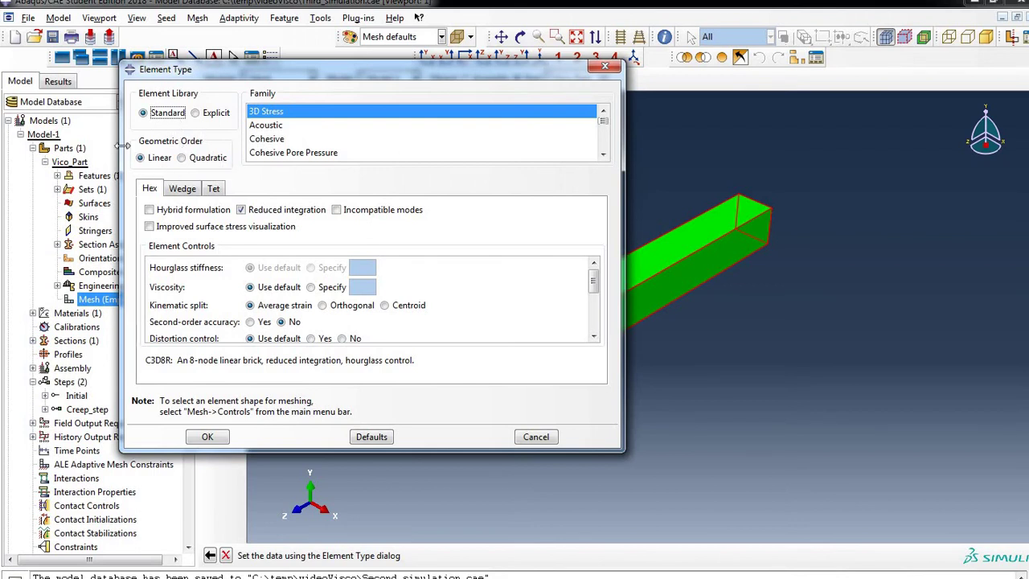
pyautogui.click(193, 160)
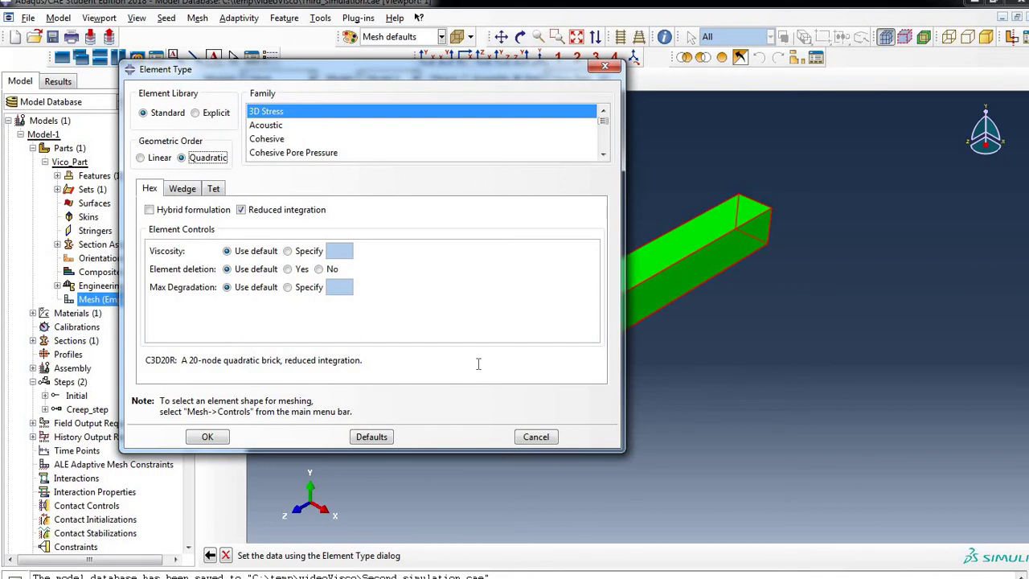
pyautogui.click(223, 440)
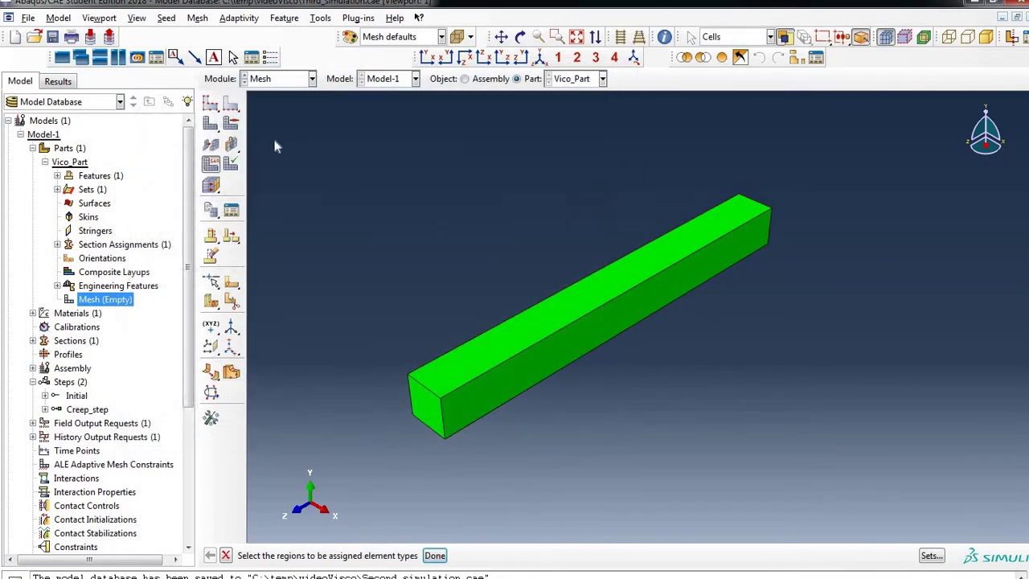
# Step: Seed Vico_Part with an approximate global size of 0.005
pyautogui.click(210, 103)
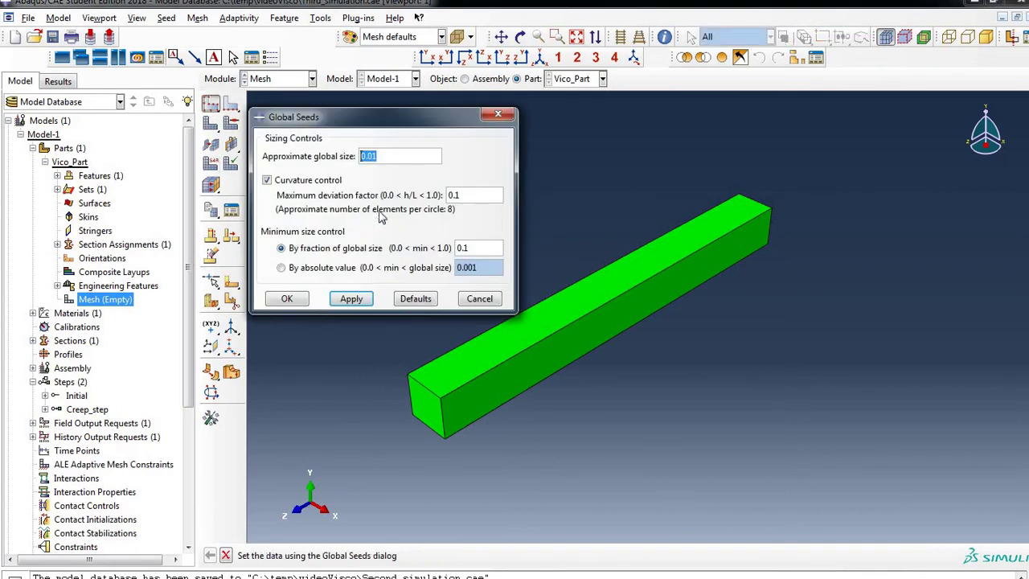
pyautogui.click(211, 105)
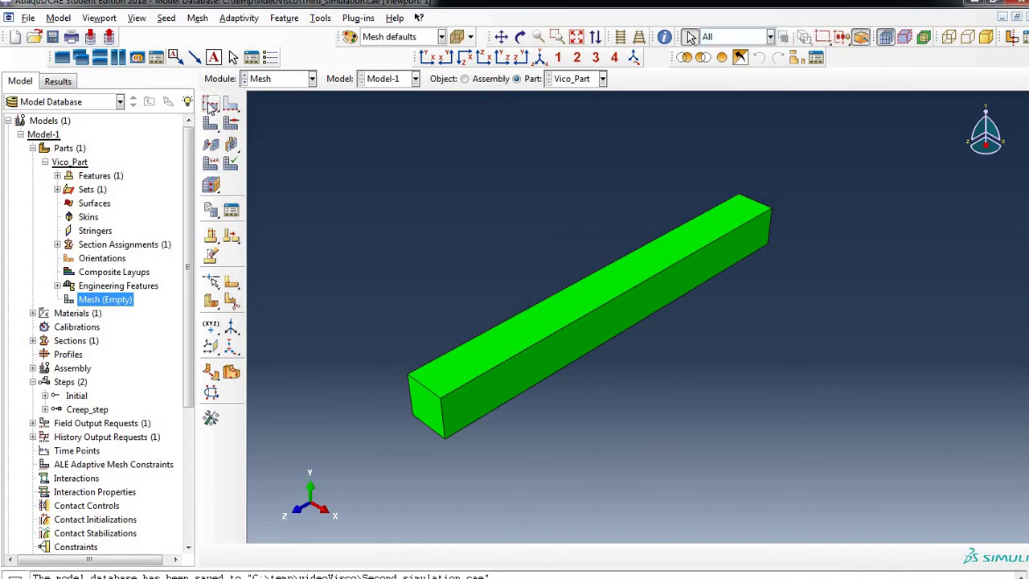
pyautogui.click(210, 105)
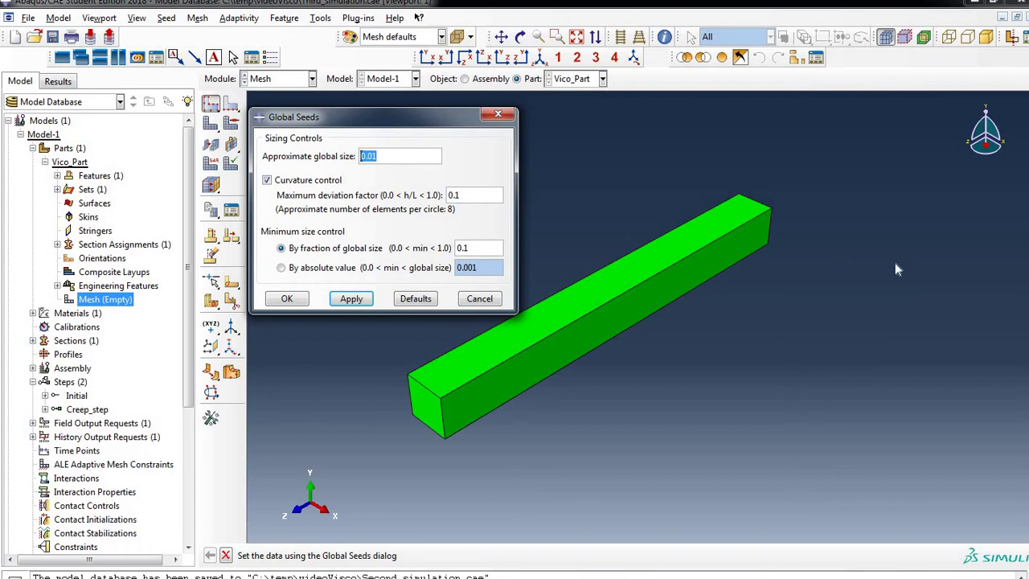
pyautogui.scroll(1, 604, 280)
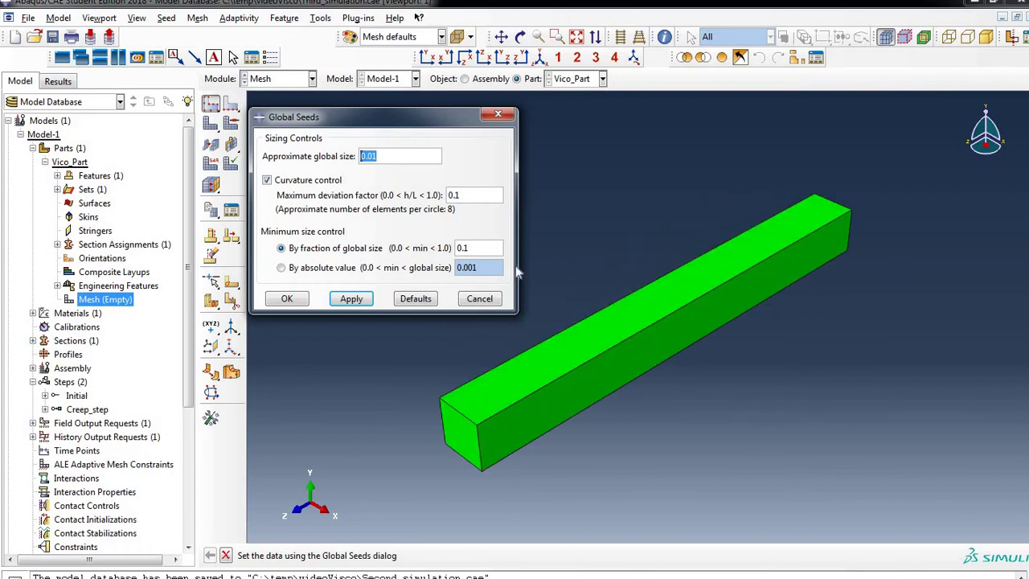
pyautogui.click(376, 156)
pyautogui.click(349, 300)
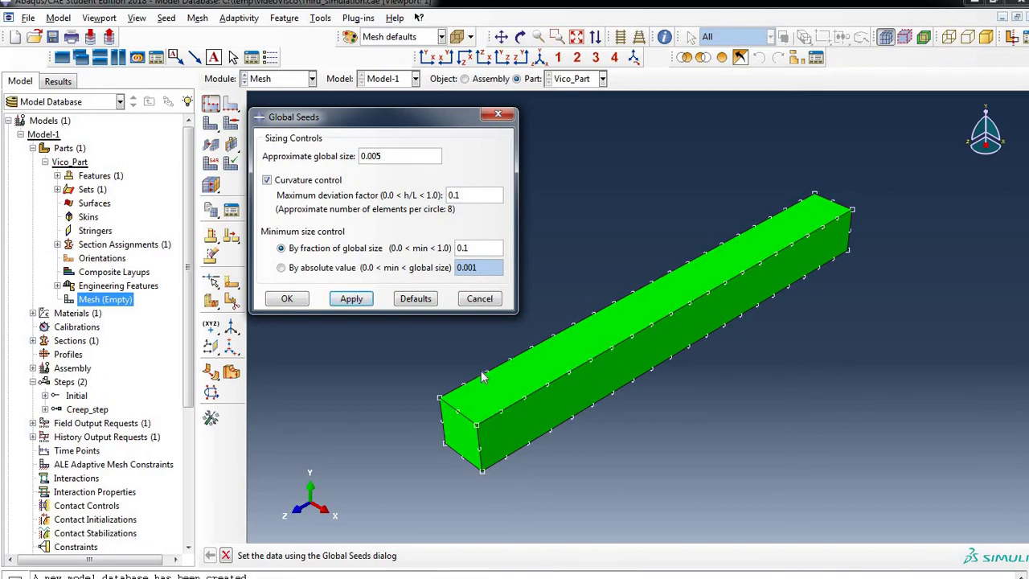
pyautogui.press('Escape')
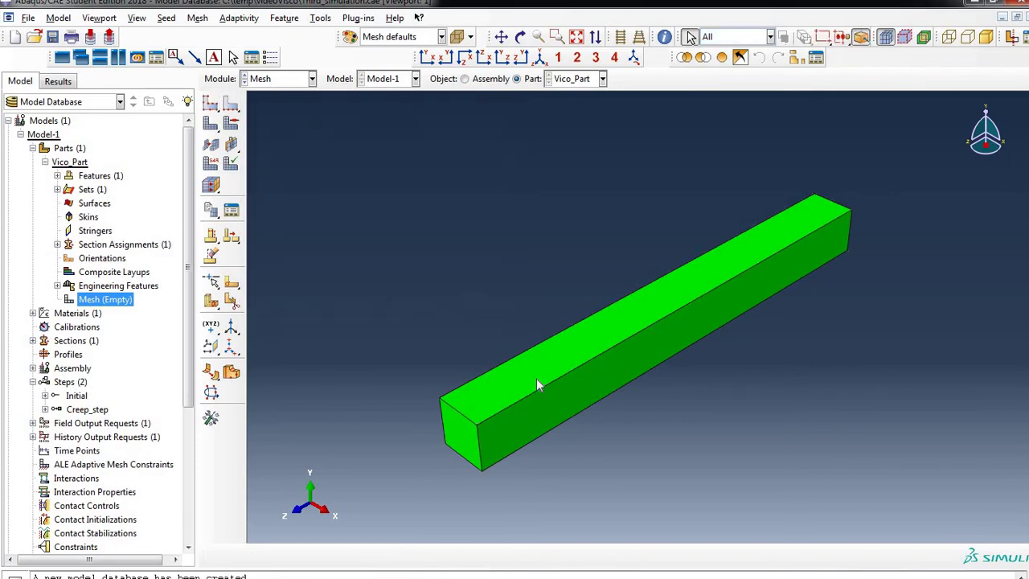
# Step: Generate the mesh on the seeded Vico_Part and inspect it
pyautogui.click(208, 124)
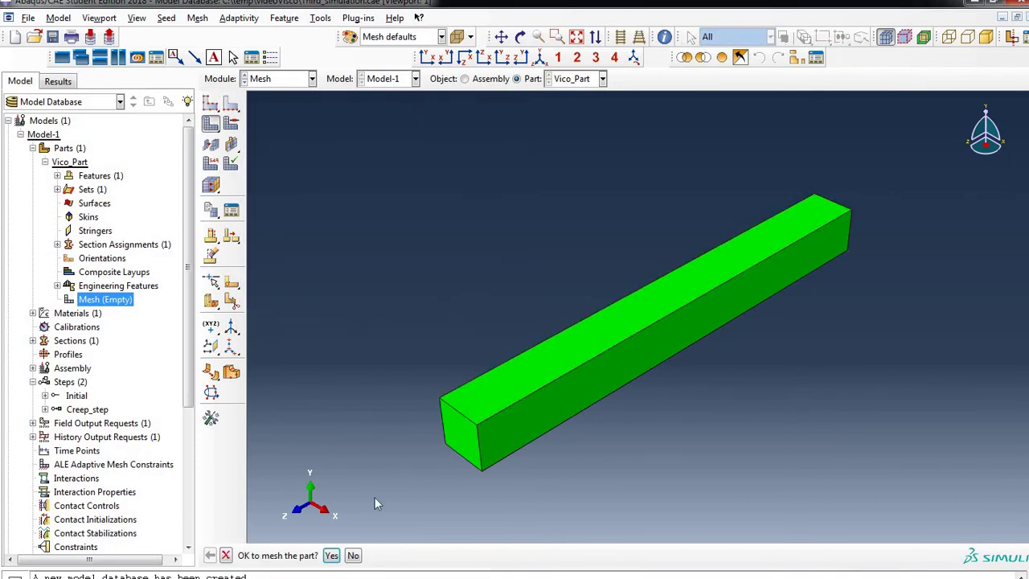
pyautogui.click(332, 556)
pyautogui.scroll(-2, 617, 353)
pyautogui.scroll(3, 667, 306)
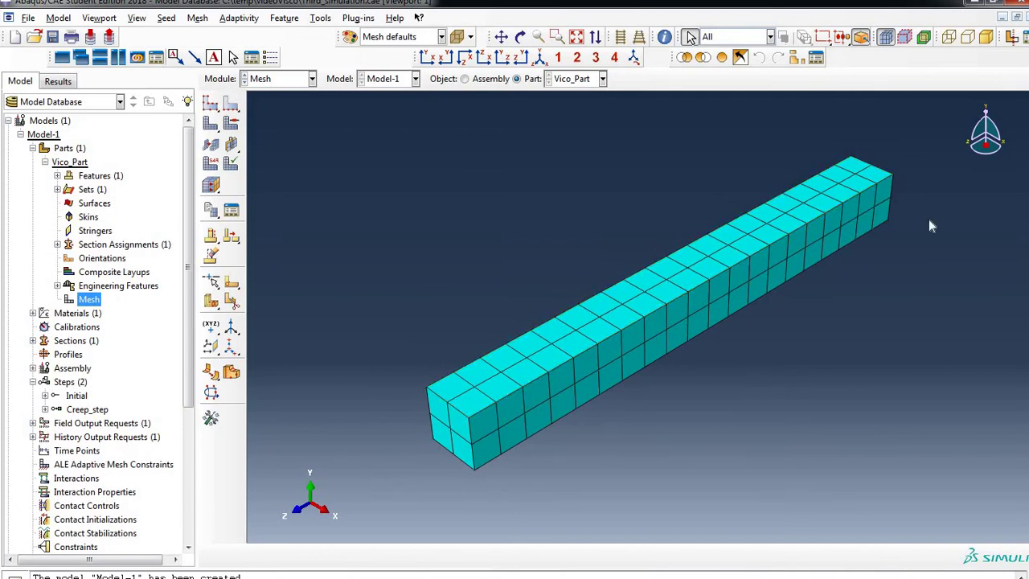
# Step: Examine the generated hex mesh along the whole length of the bar
pyautogui.scroll(-2, 797, 273)
pyautogui.scroll(3, 917, 197)
pyautogui.scroll(2, 765, 282)
pyautogui.scroll(-2, 485, 271)
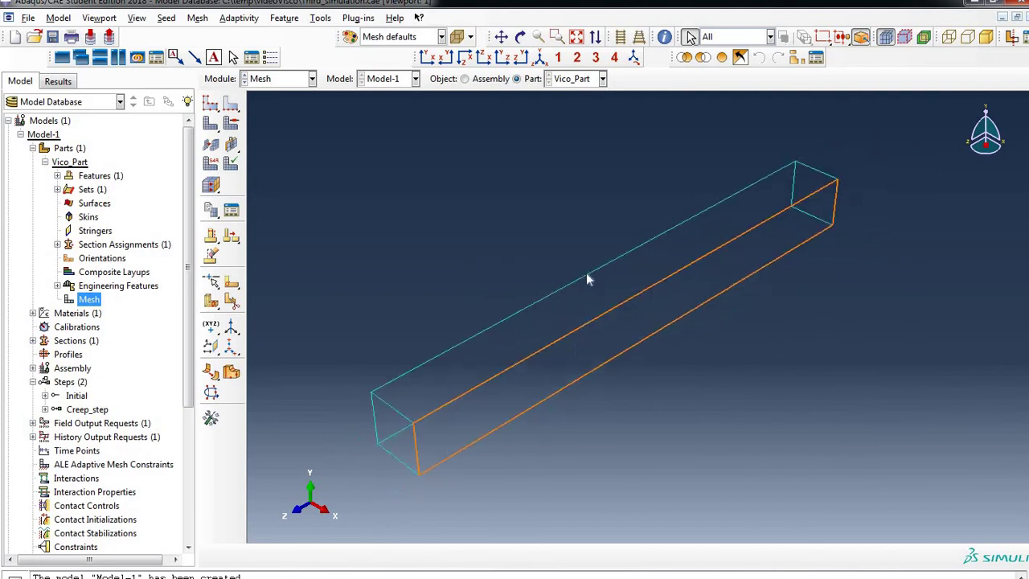
pyautogui.scroll(-1, 784, 281)
pyautogui.scroll(3, 749, 271)
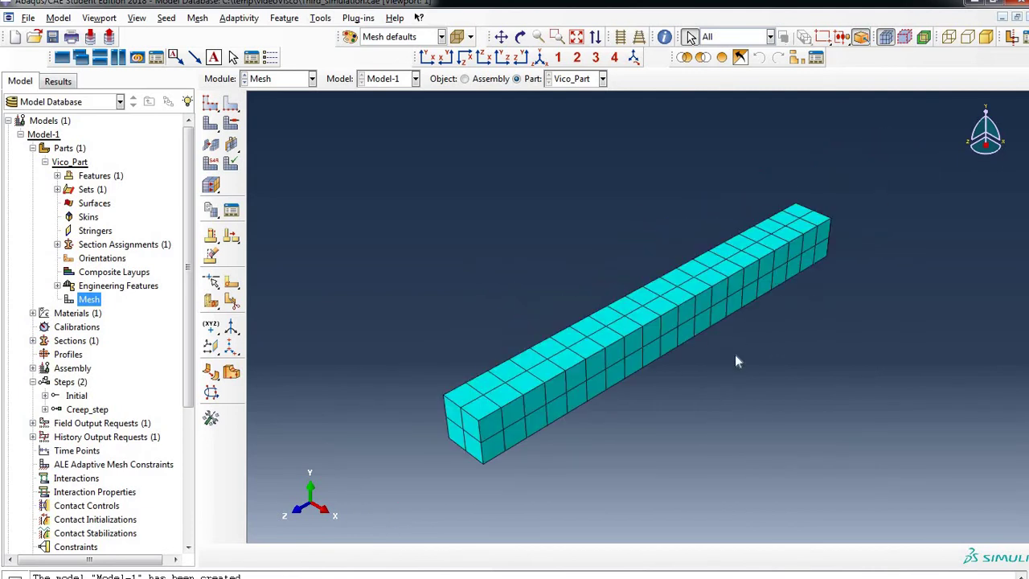
pyautogui.scroll(-1, 689, 362)
pyautogui.scroll(1, 498, 299)
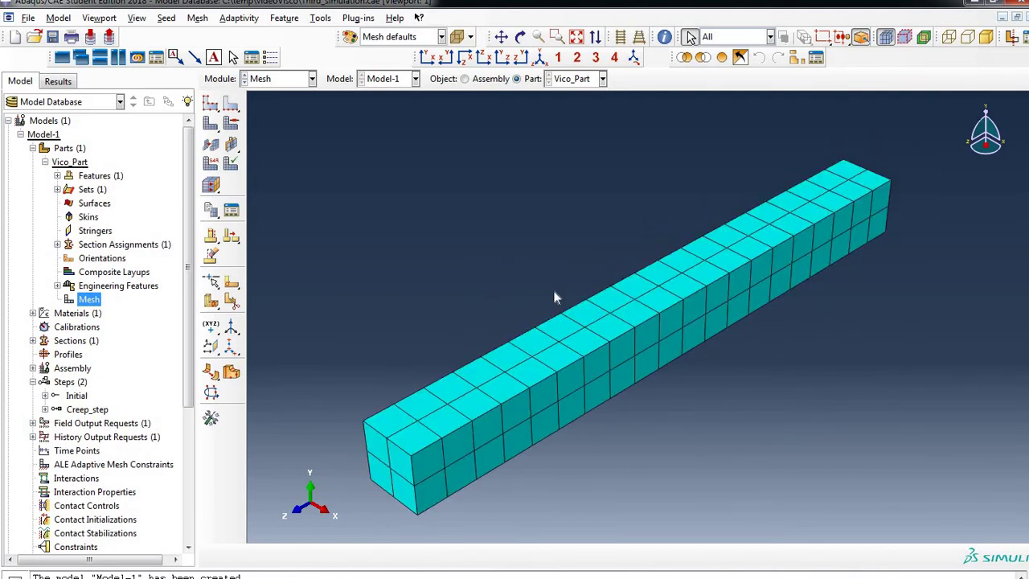
pyautogui.scroll(-1, 555, 298)
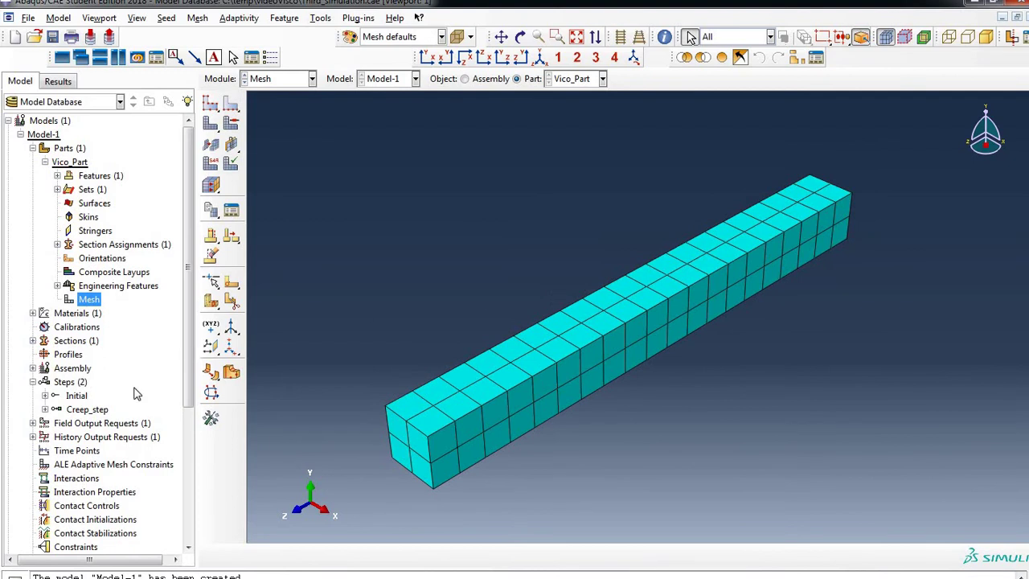
# Step: Create a full-analysis job named Visco_job for Model-1 with the default submission settings
pyautogui.scroll(-5, 135, 378)
pyautogui.scroll(4, 121, 370)
pyautogui.scroll(1, 110, 344)
pyautogui.click(20, 135)
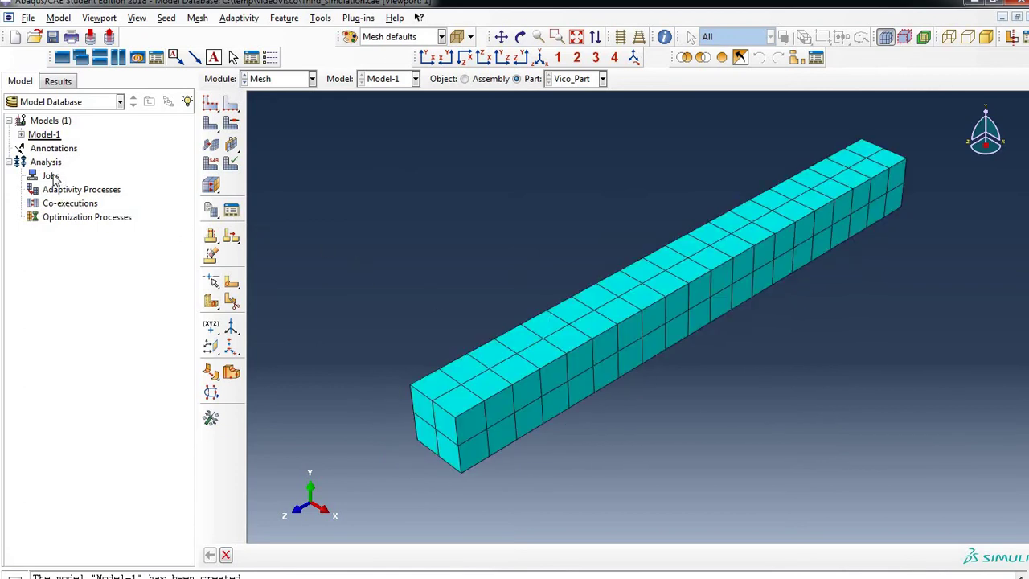
pyautogui.doubleClick(50, 176)
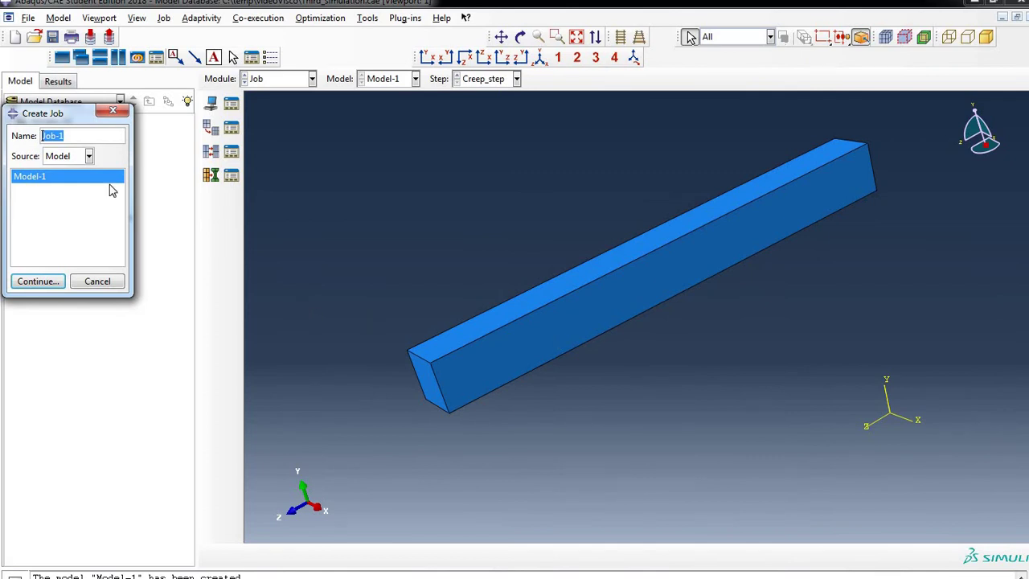
pyautogui.write('Visco_job')
pyautogui.click(50, 283)
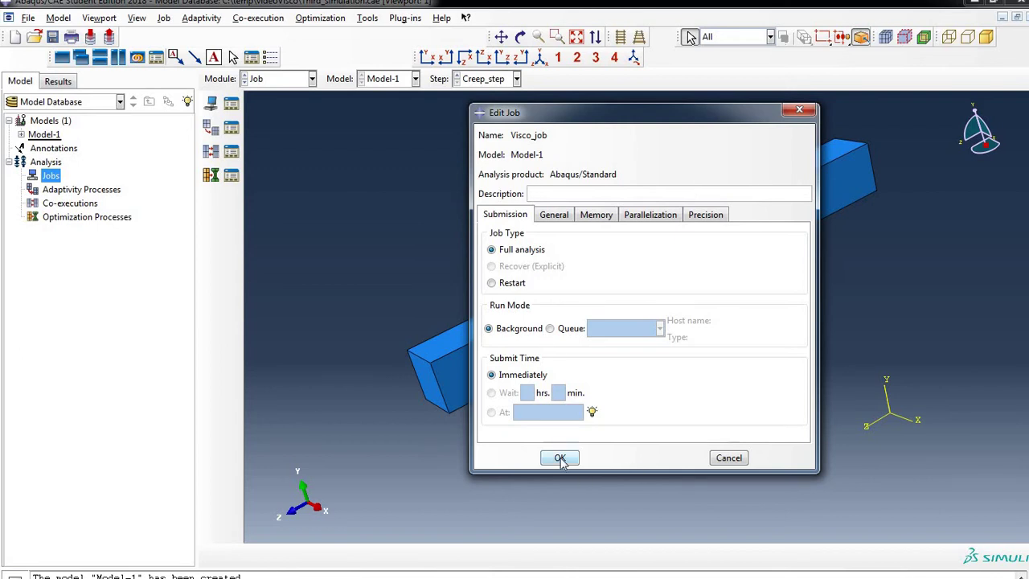
pyautogui.click(561, 457)
# Step: Run a data check on Visco_job
pyautogui.click(56, 191)
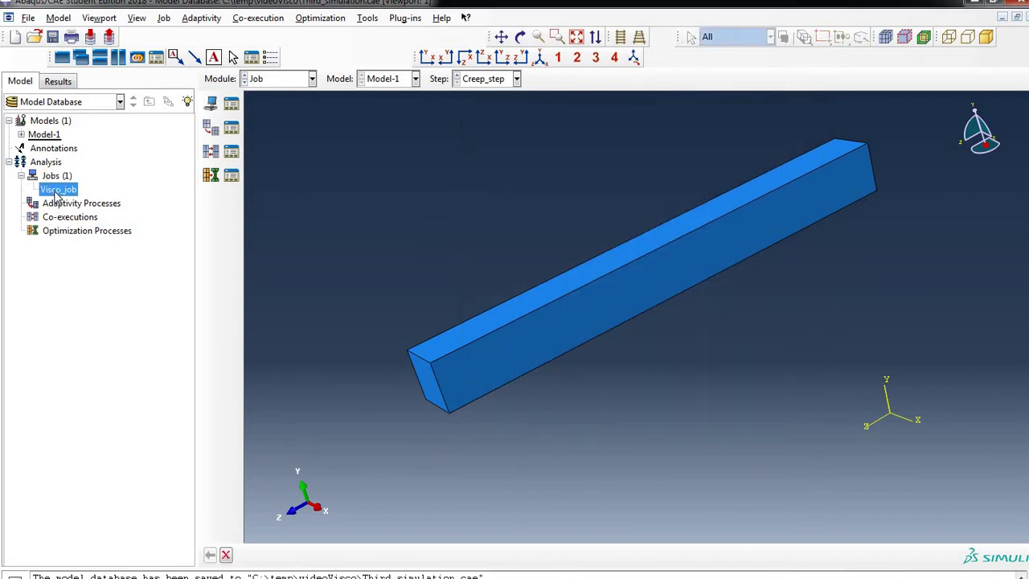
pyautogui.rightClick(56, 191)
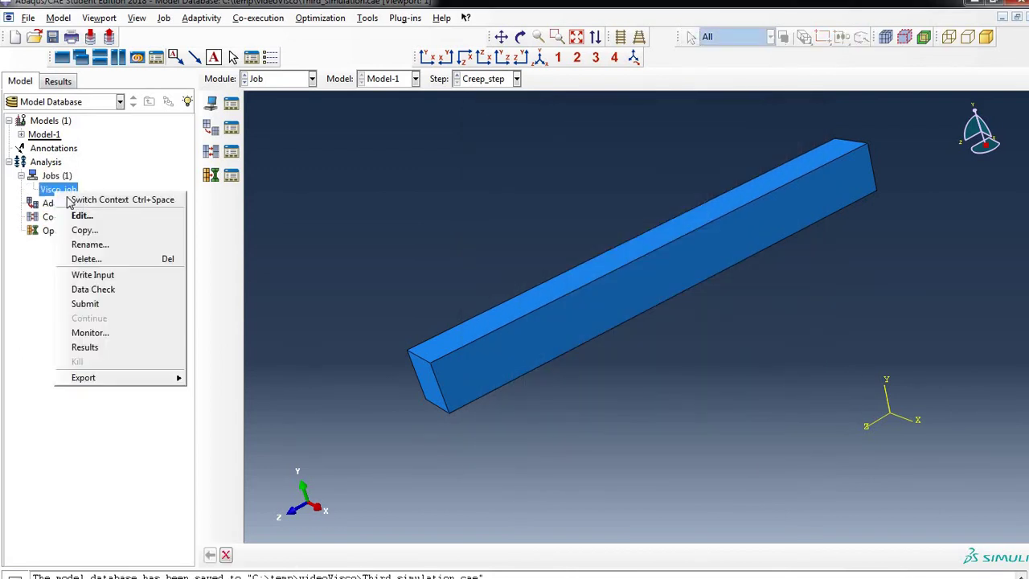
pyautogui.click(110, 291)
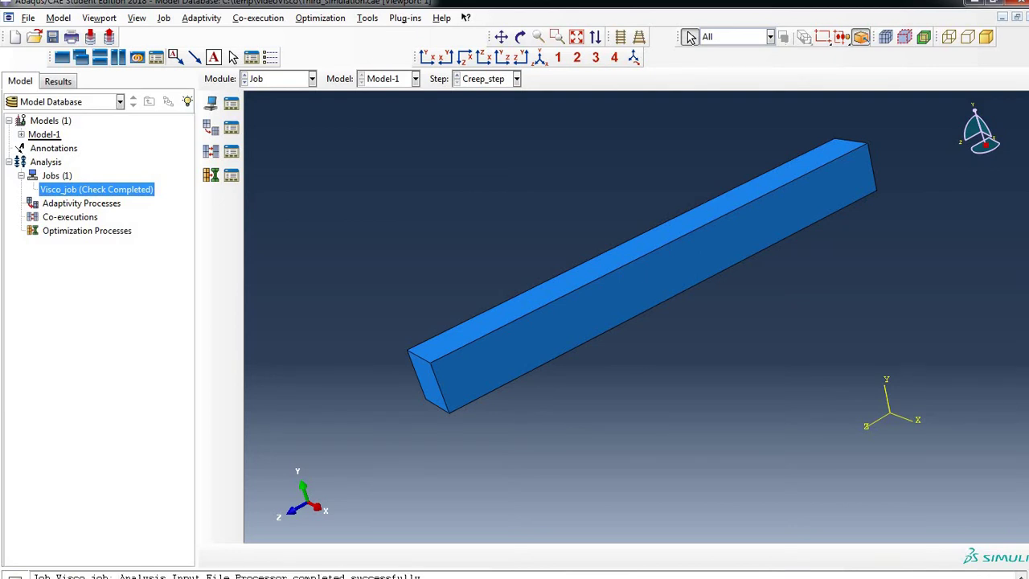
pyautogui.click(149, 233)
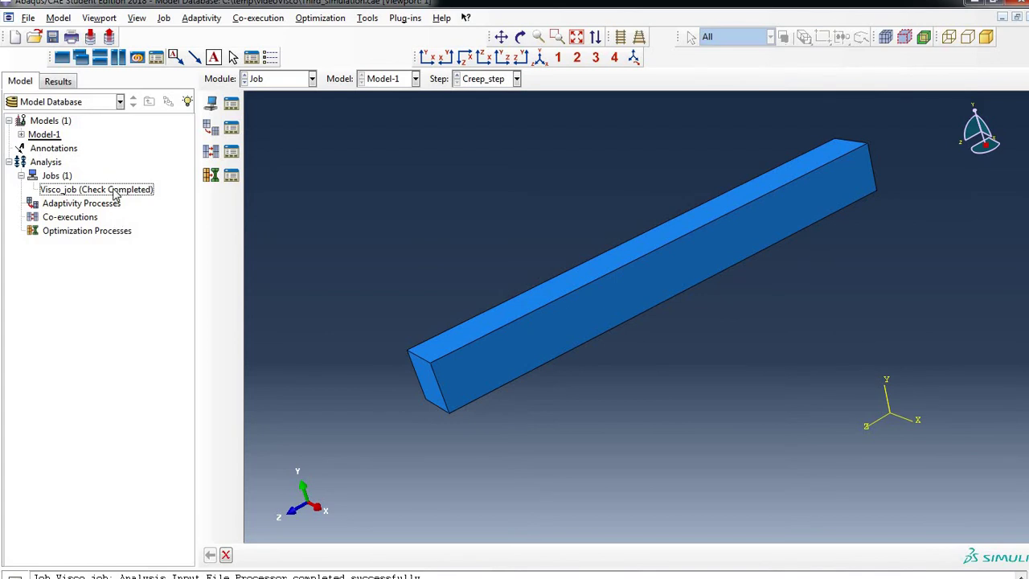
# Step: Submit Visco_job for full analysis, accepting the overwrite of its existing job files
pyautogui.rightClick(115, 195)
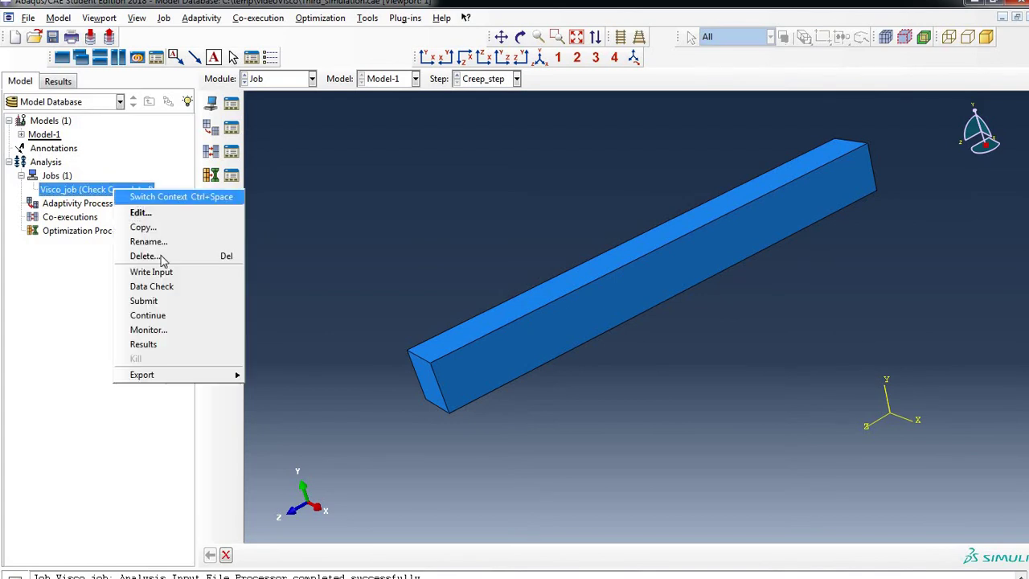
pyautogui.click(172, 302)
pyautogui.press('Return')
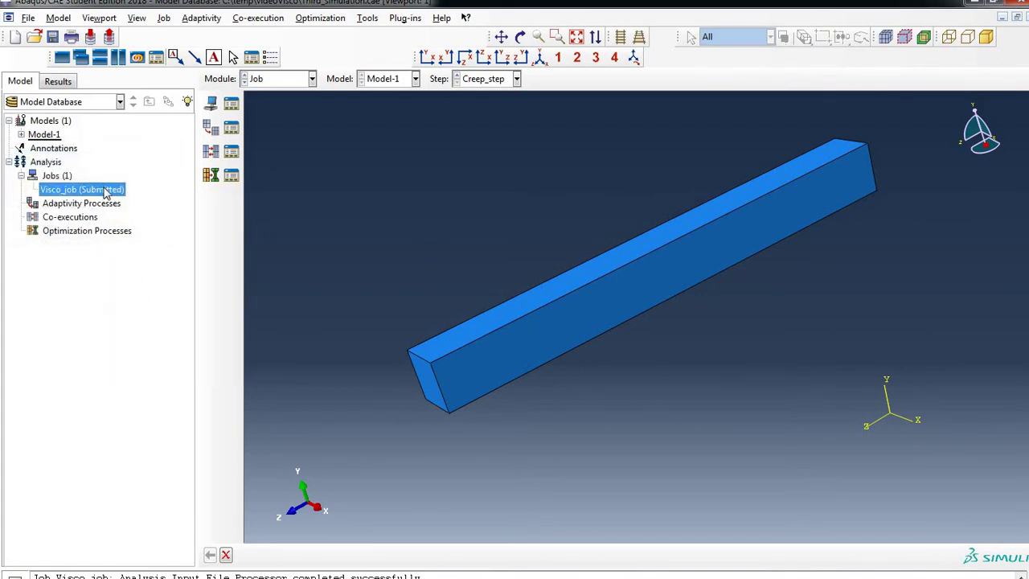
# Step: Monitor the running Visco_job in an enlarged monitor window, review its warnings, log and errors, and close the monitor
pyautogui.rightClick(105, 193)
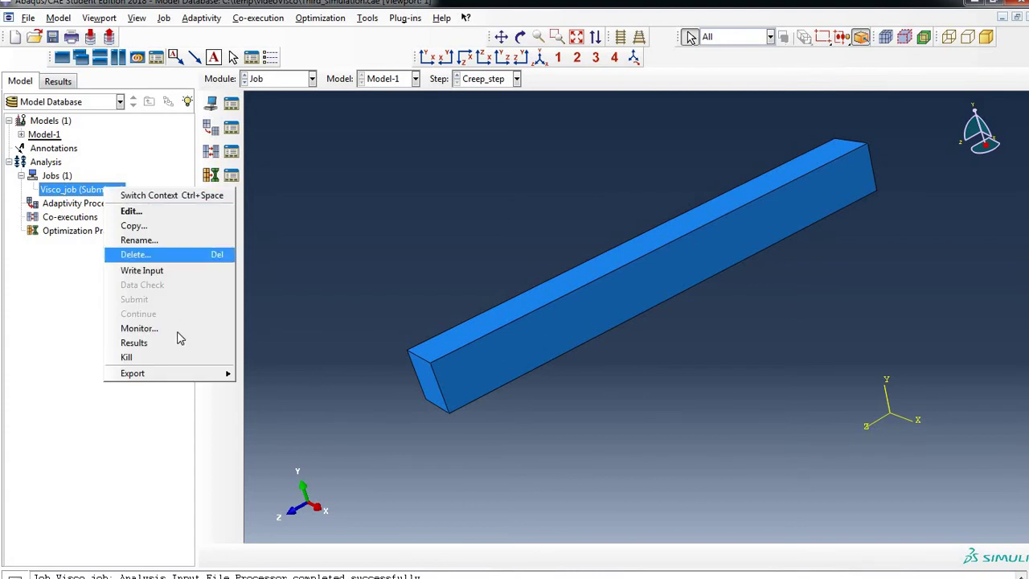
pyautogui.press('Return')
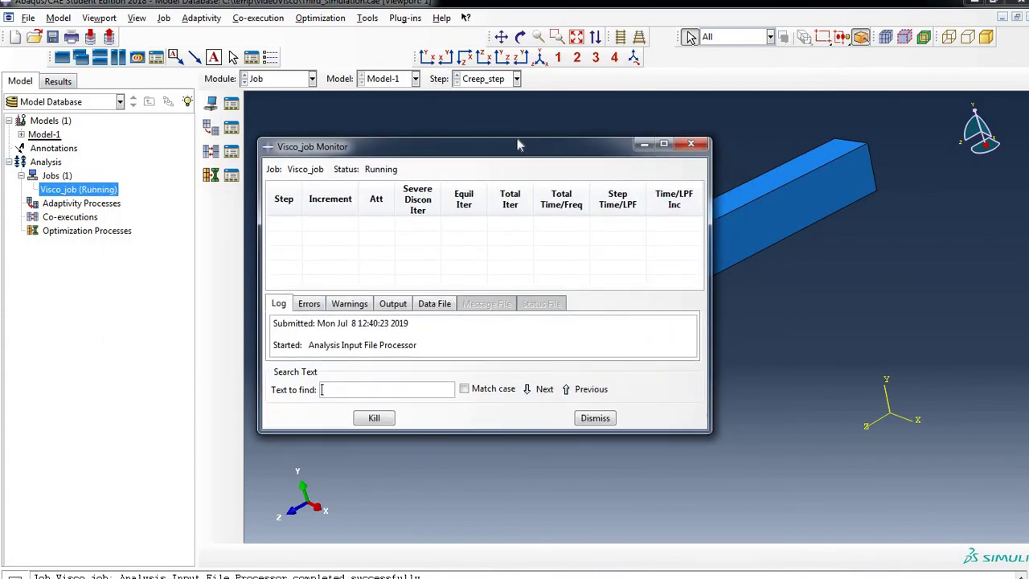
pyautogui.moveTo(741, 431); pyautogui.dragTo(985, 504)
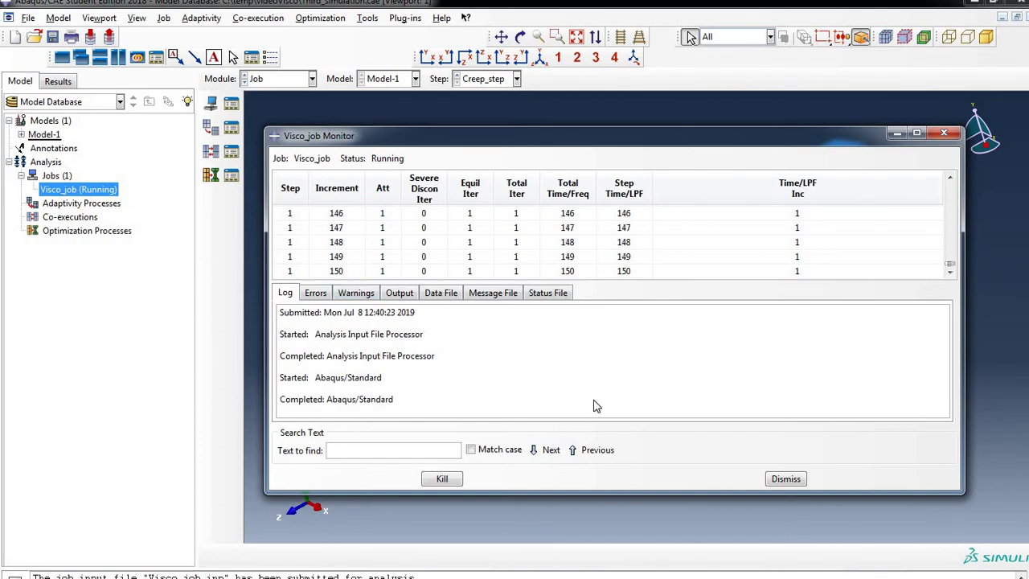
pyautogui.click(359, 294)
pyautogui.click(287, 295)
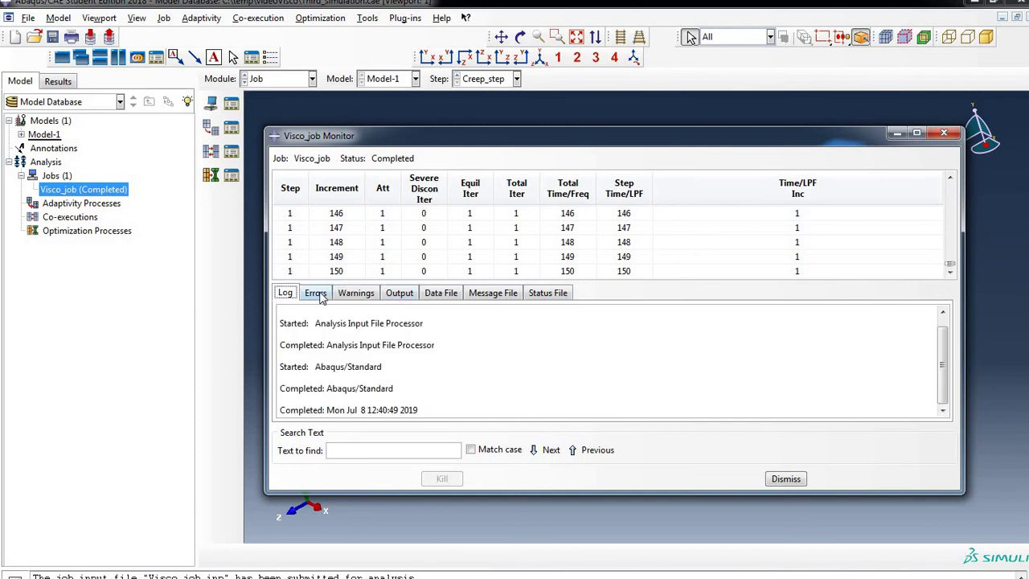
pyautogui.click(316, 294)
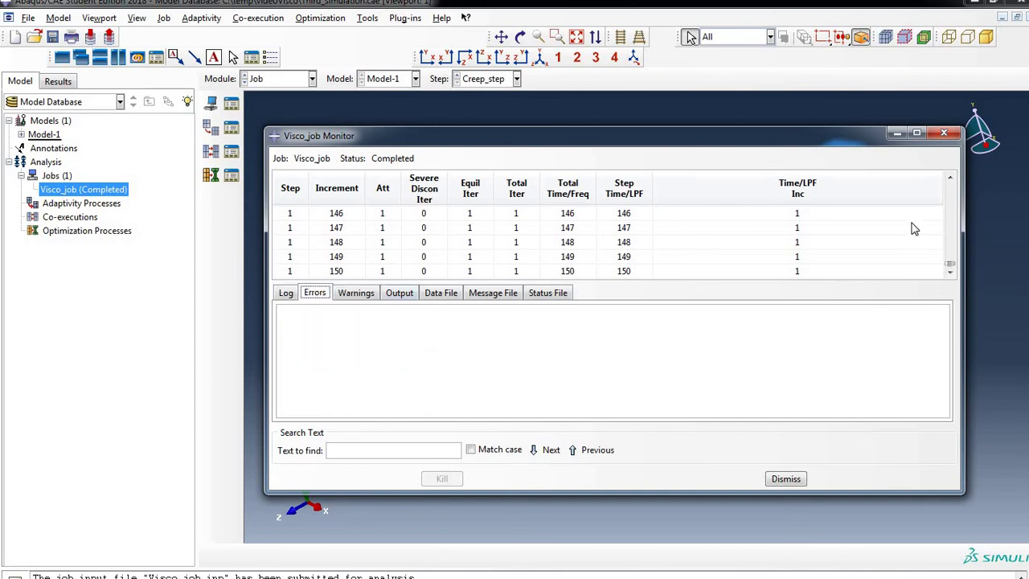
pyautogui.click(947, 134)
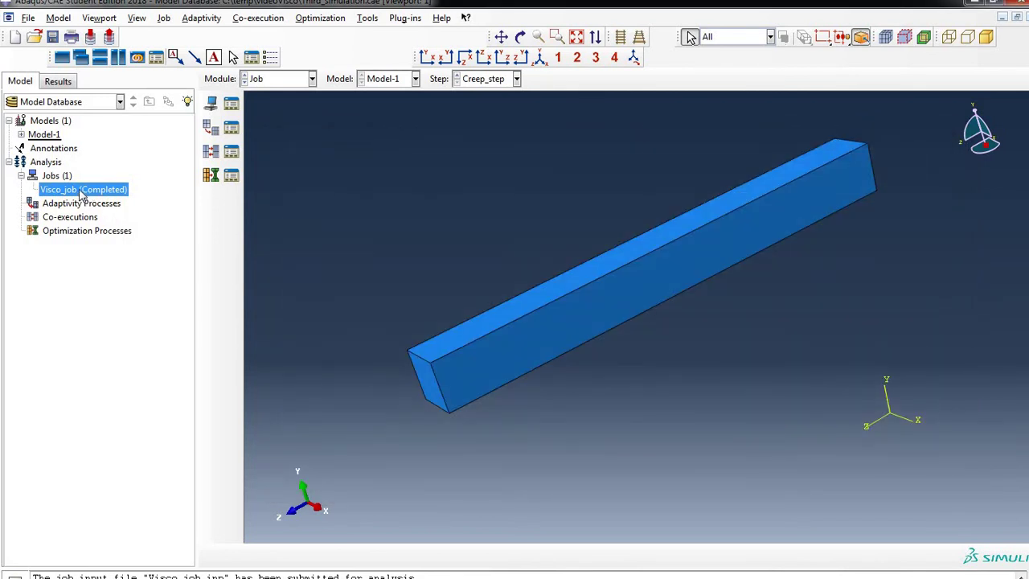
# Step: Open the results of the completed Visco_job for visualization
pyautogui.rightClick(81, 193)
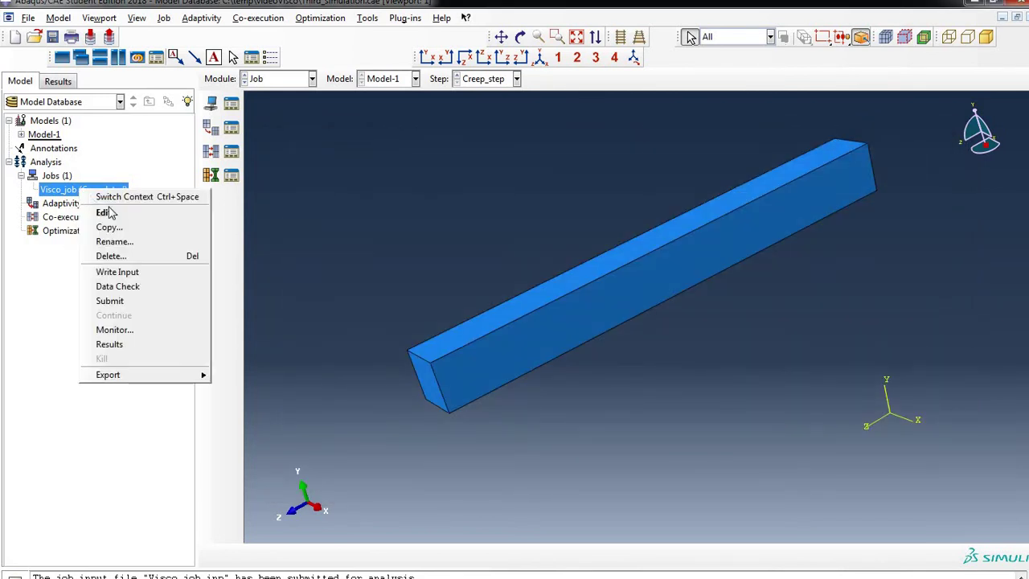
pyautogui.click(113, 344)
pyautogui.scroll(-4, 760, 279)
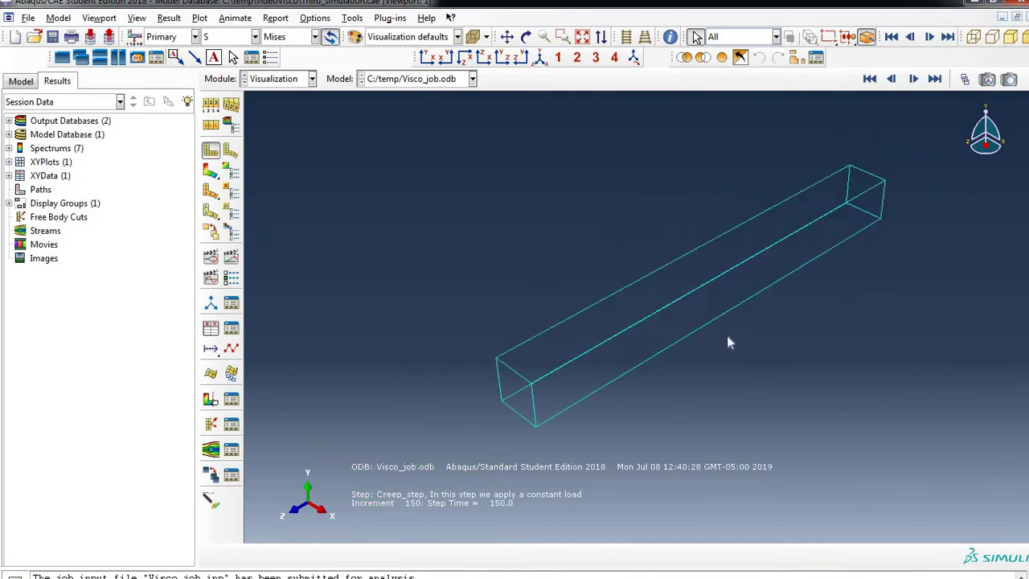
pyautogui.scroll(2, 827, 232)
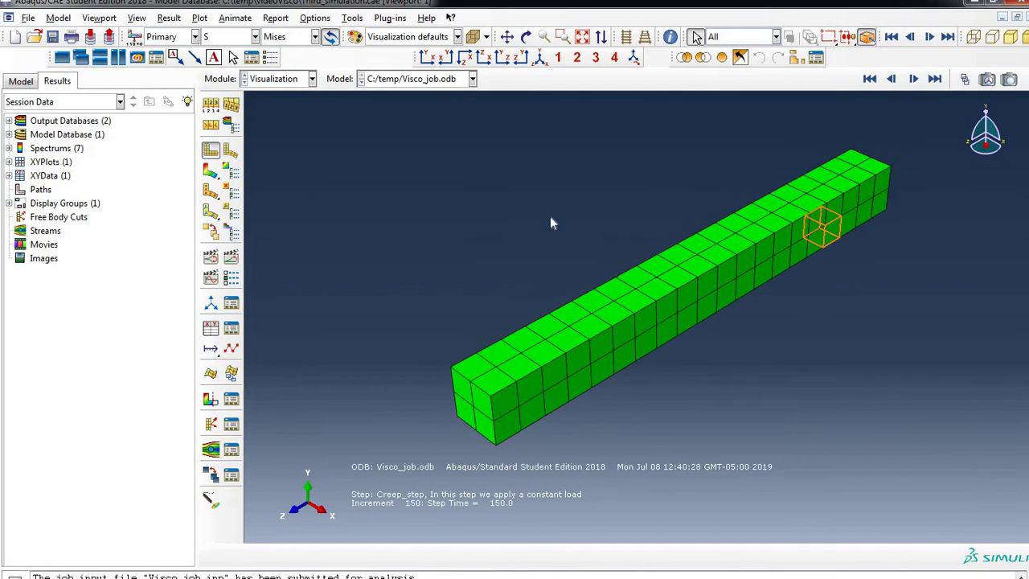
# Step: Plot Mises stress contours on the deformed bar and view the scale-factor animation
pyautogui.click(230, 156)
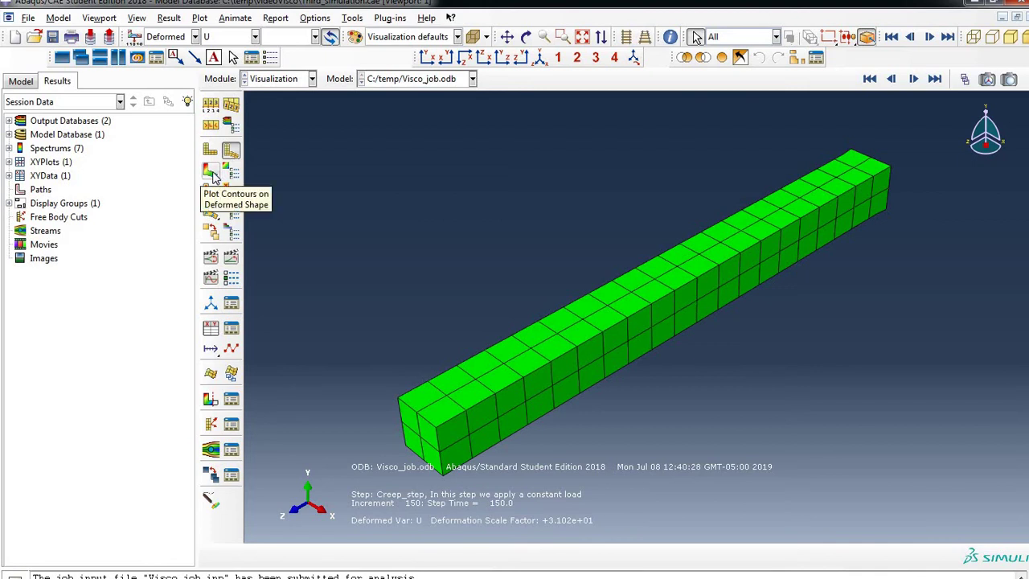
pyautogui.click(211, 173)
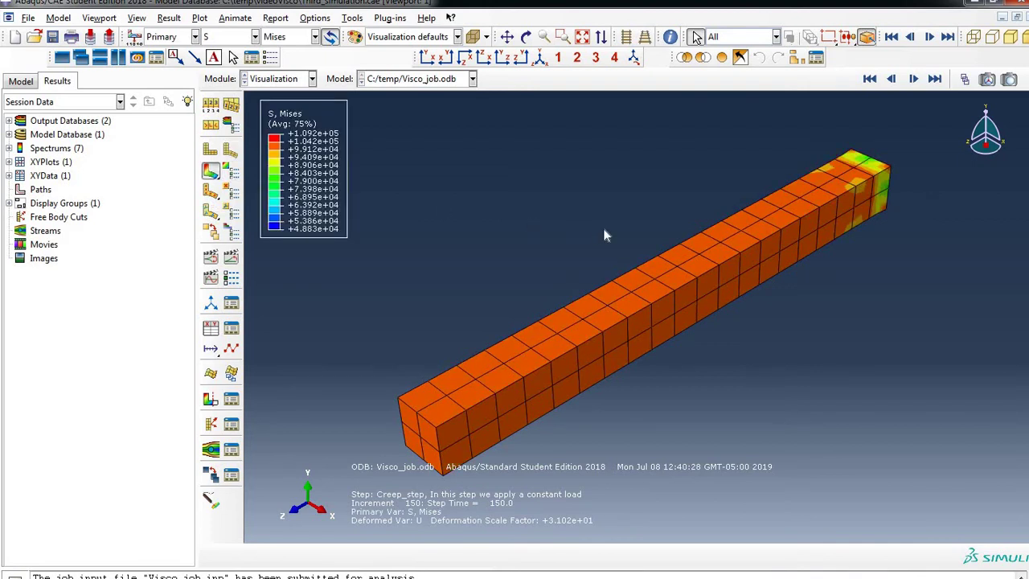
pyautogui.keyDown('ctrl'); pyautogui.keyDown('alt'); pyautogui.moveTo(605, 234); pyautogui.dragTo(532, 287, button='middle'); pyautogui.keyUp('alt'); pyautogui.keyUp('ctrl')
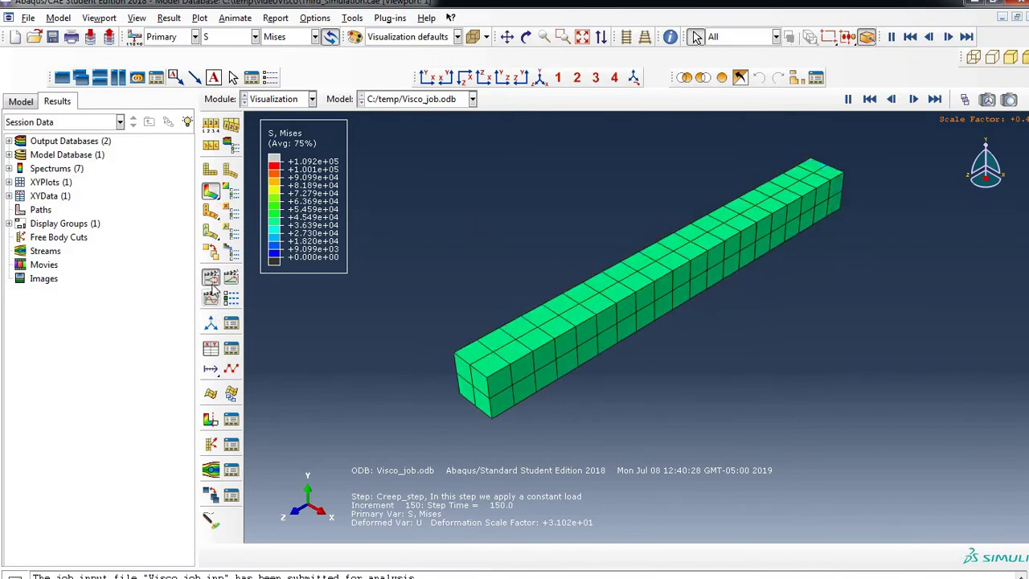
pyautogui.moveTo(703, 334); pyautogui.dragTo(630, 286)
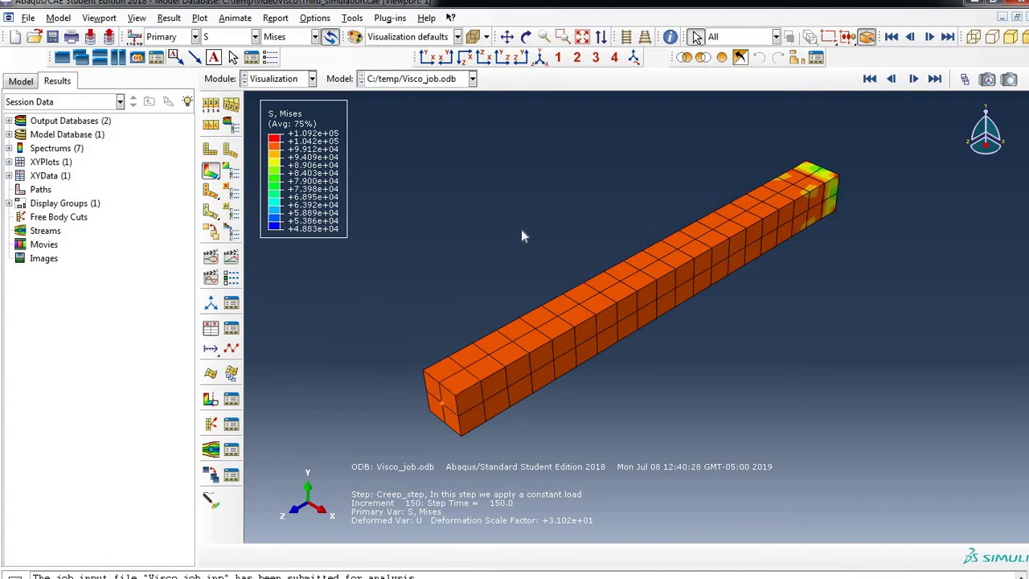
# Step: Set up XY data from ODB field output at unique nodal positions with only strain component E33 selected
pyautogui.click(211, 328)
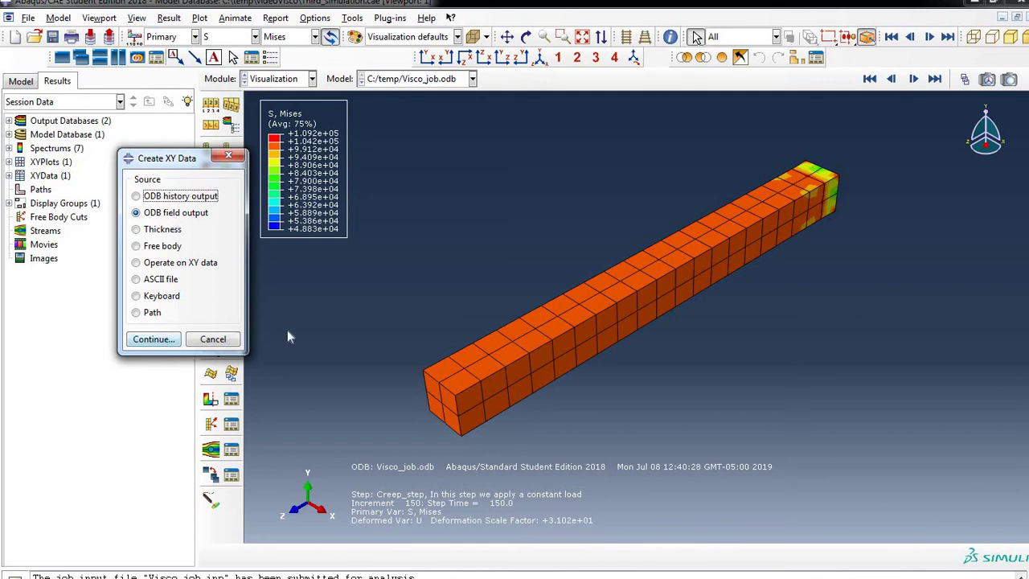
pyautogui.press('Return')
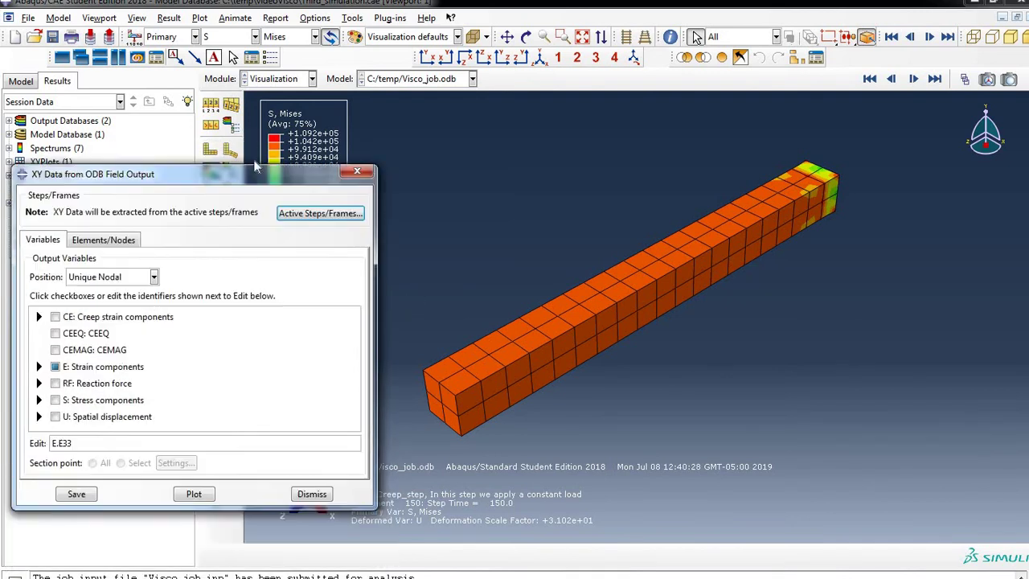
pyautogui.click(34, 326)
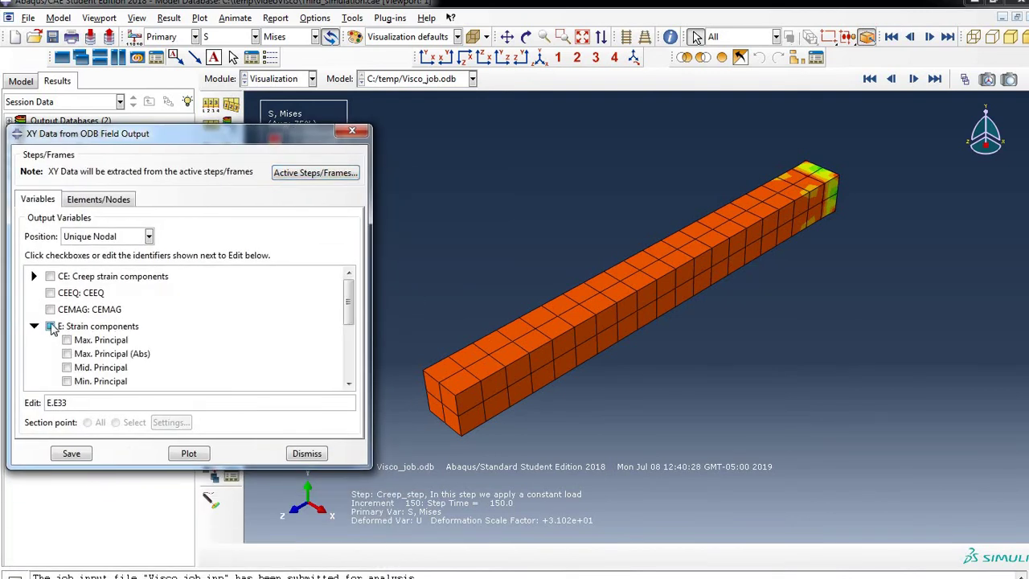
pyautogui.click(50, 326)
pyautogui.scroll(-3, 136, 356)
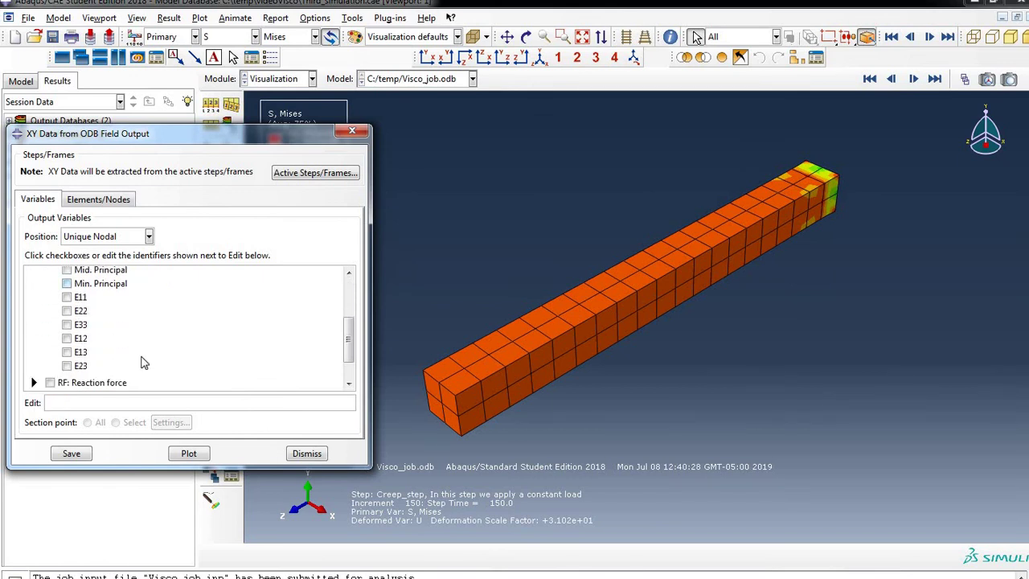
pyautogui.scroll(3, 137, 356)
pyautogui.scroll(-2, 136, 356)
pyautogui.scroll(1, 137, 356)
pyautogui.moveTo(201, 134); pyautogui.dragTo(248, 40)
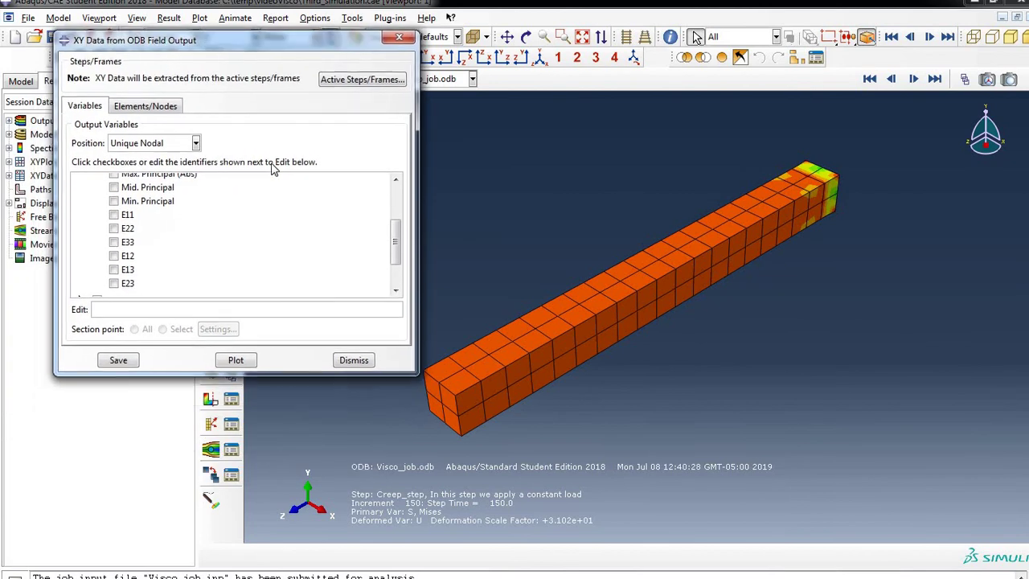
pyautogui.click(114, 242)
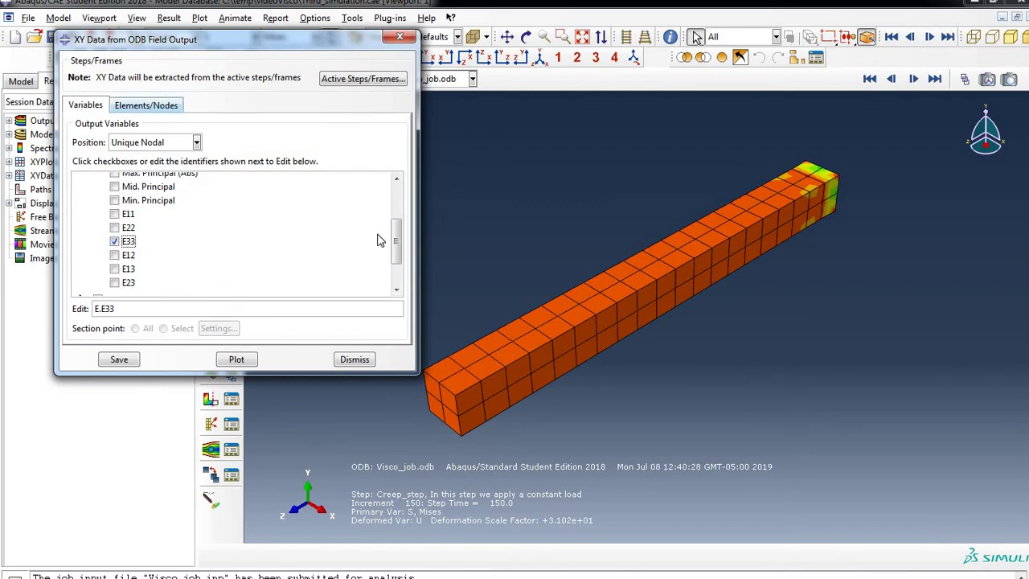
# Step: Pick the centre node of the bar's near end face in the viewport and plot its E33 strain over time, keeping the curve unobstructed
pyautogui.click(145, 107)
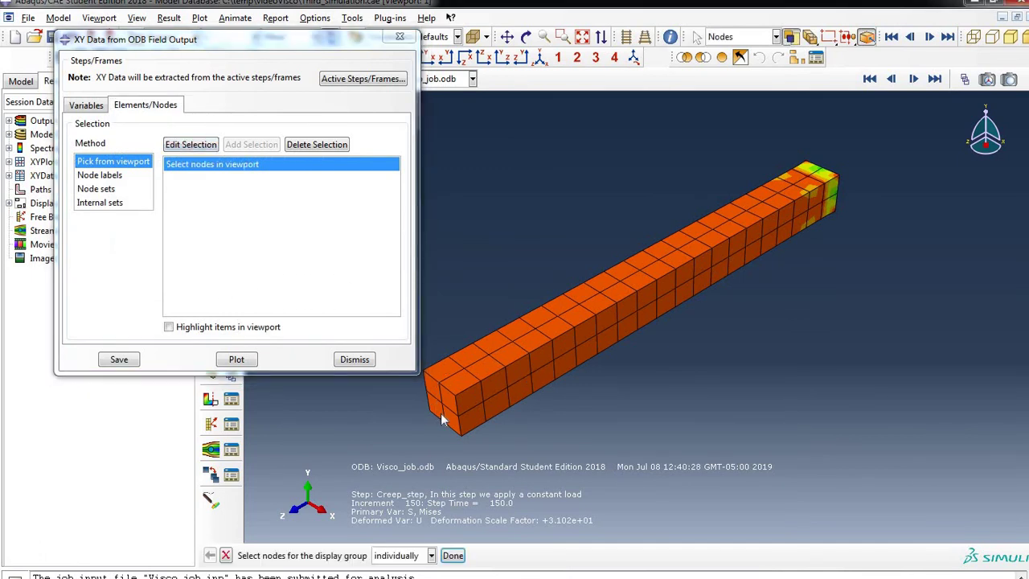
pyautogui.scroll(5, 441, 418)
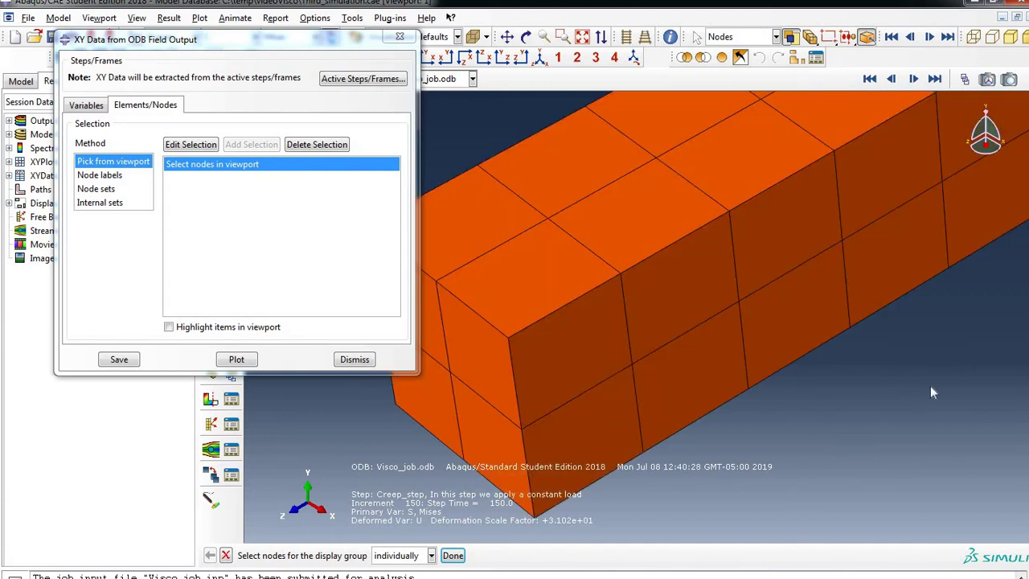
pyautogui.scroll(-2, 616, 396)
pyautogui.scroll(4, 519, 382)
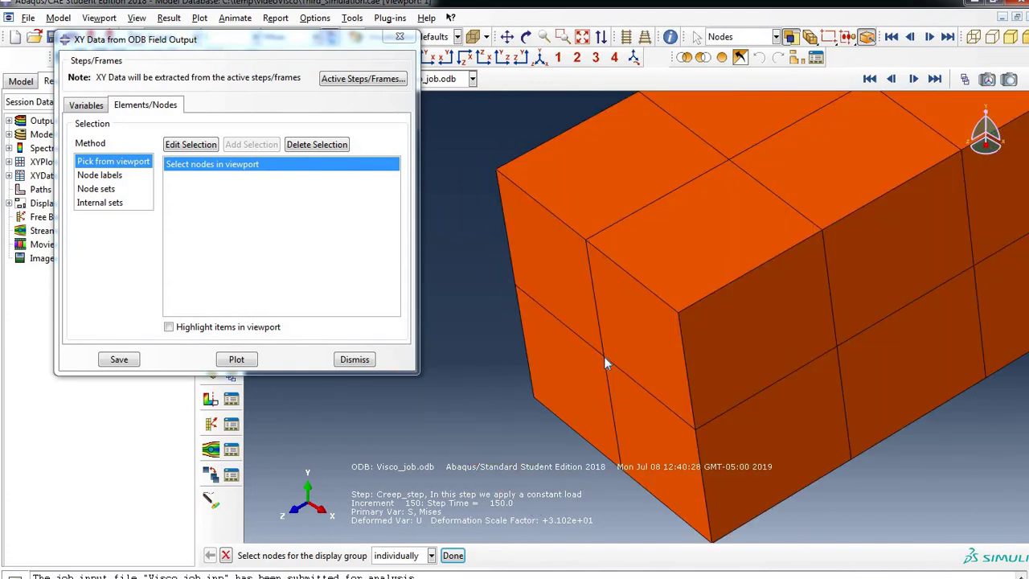
pyautogui.click(603, 356)
pyautogui.scroll(-8, 530, 347)
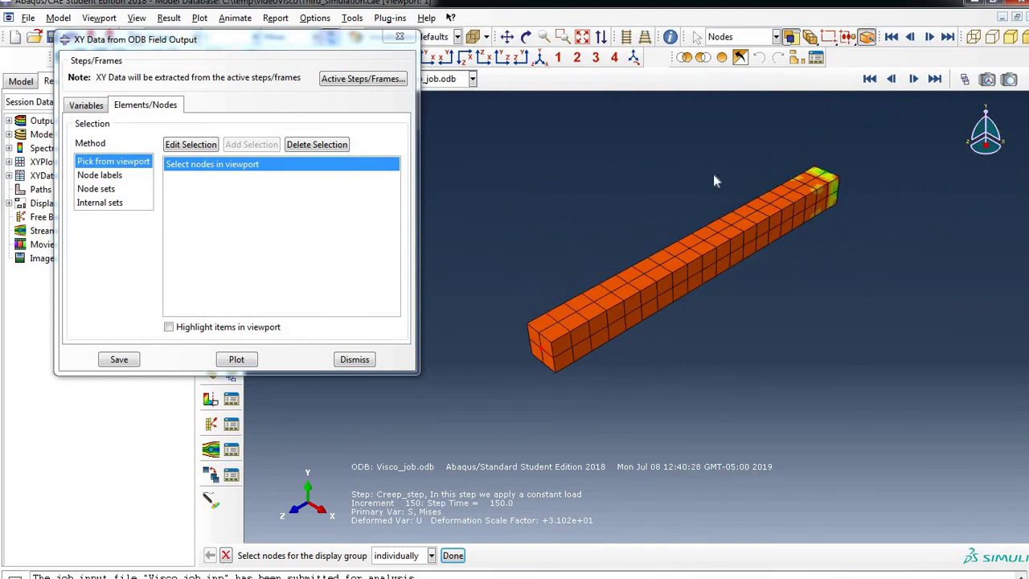
pyautogui.scroll(2, 566, 324)
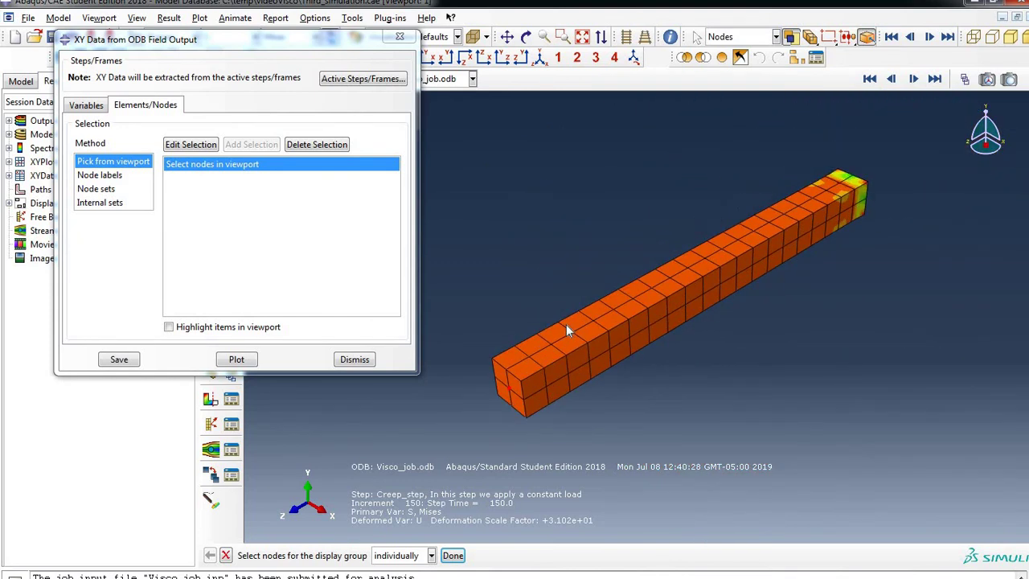
pyautogui.click(238, 359)
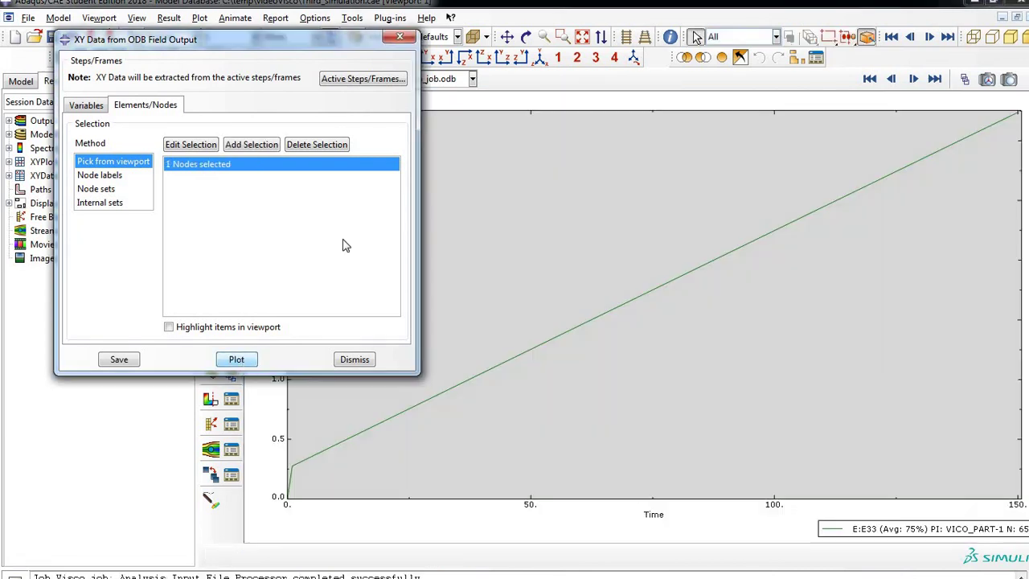
pyautogui.moveTo(338, 45); pyautogui.dragTo(268, 553)
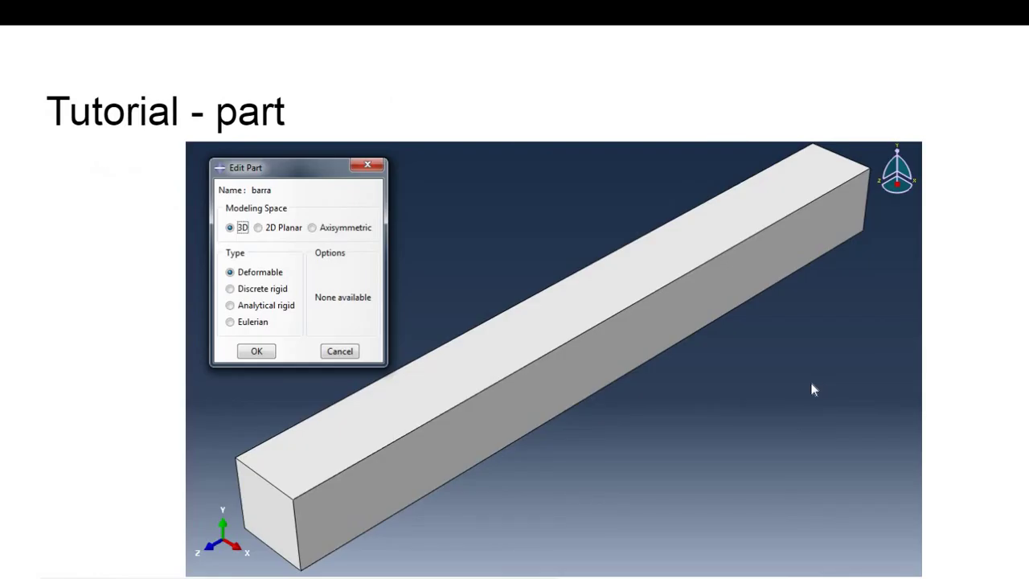
pyautogui.press('Right')
pyautogui.press('Right')
pyautogui.press('Right')
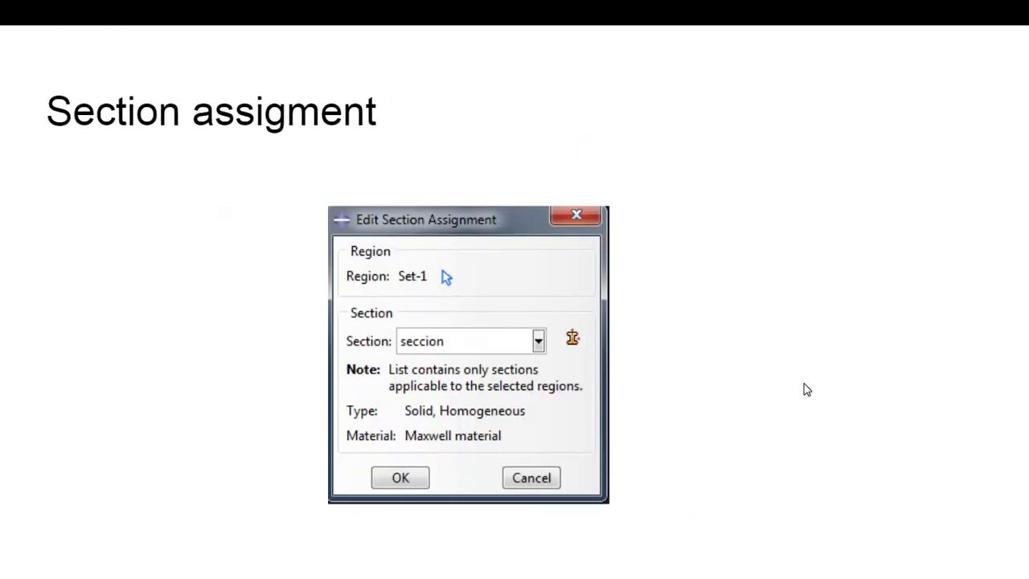
pyautogui.press('Right')
pyautogui.press('Right')
pyautogui.press('Right')
pyautogui.press('Right')
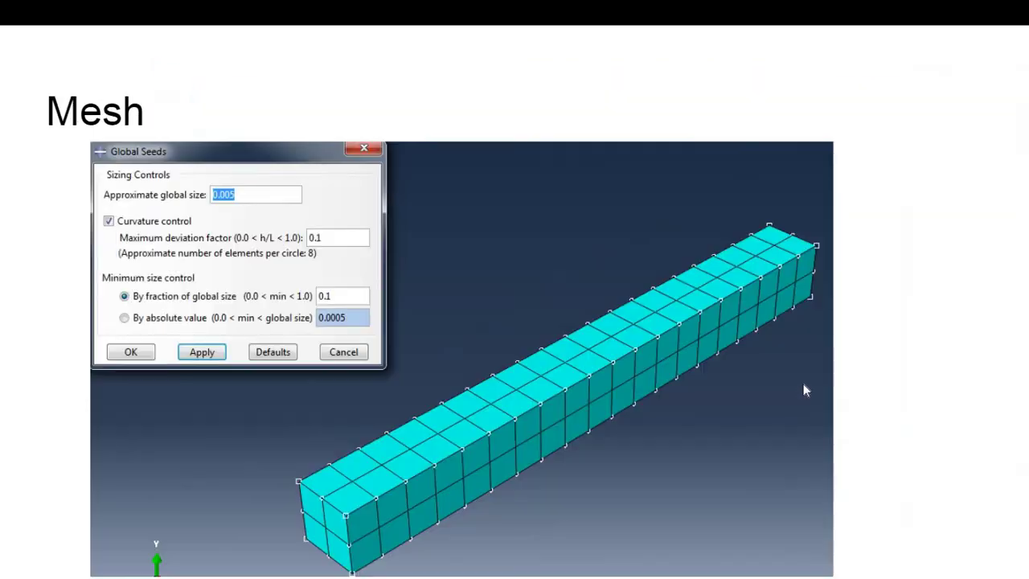